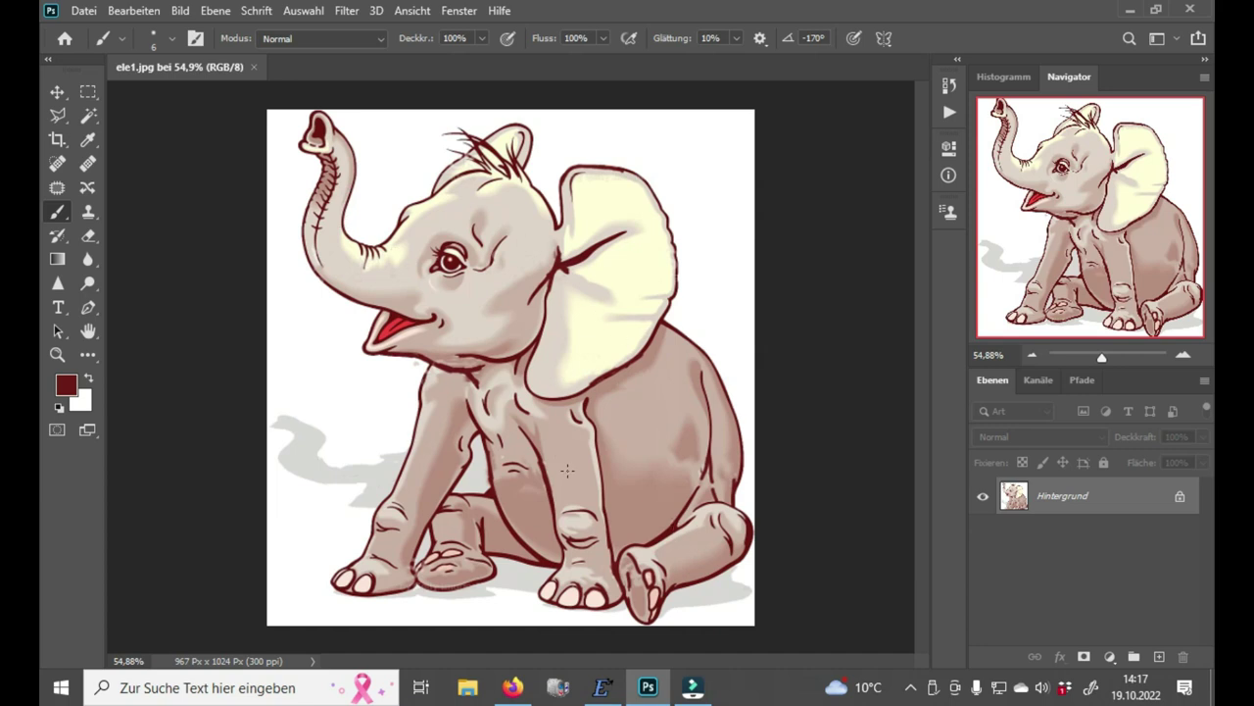
Step: Unlock the background layer, duplicate it and hide the original layer
{"action": "left_click", "coordinate": [1182, 499]}
{"action": "left_click_drag", "start_coordinate": [1014, 495], "coordinate": [1160, 655]}
{"action": "left_click", "coordinate": [983, 533]}
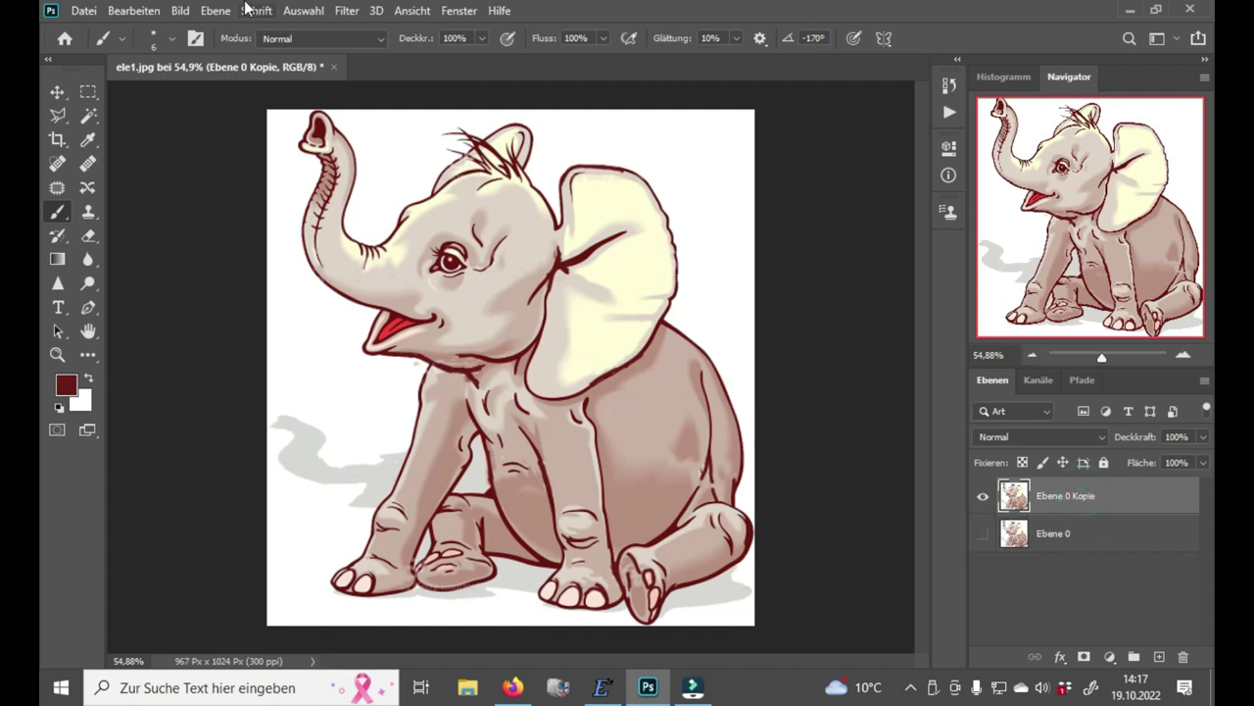
Step: Open the duplicate layer in the Camera Raw filter and set the profile to Monochrom
{"action": "left_click", "coordinate": [344, 11]}
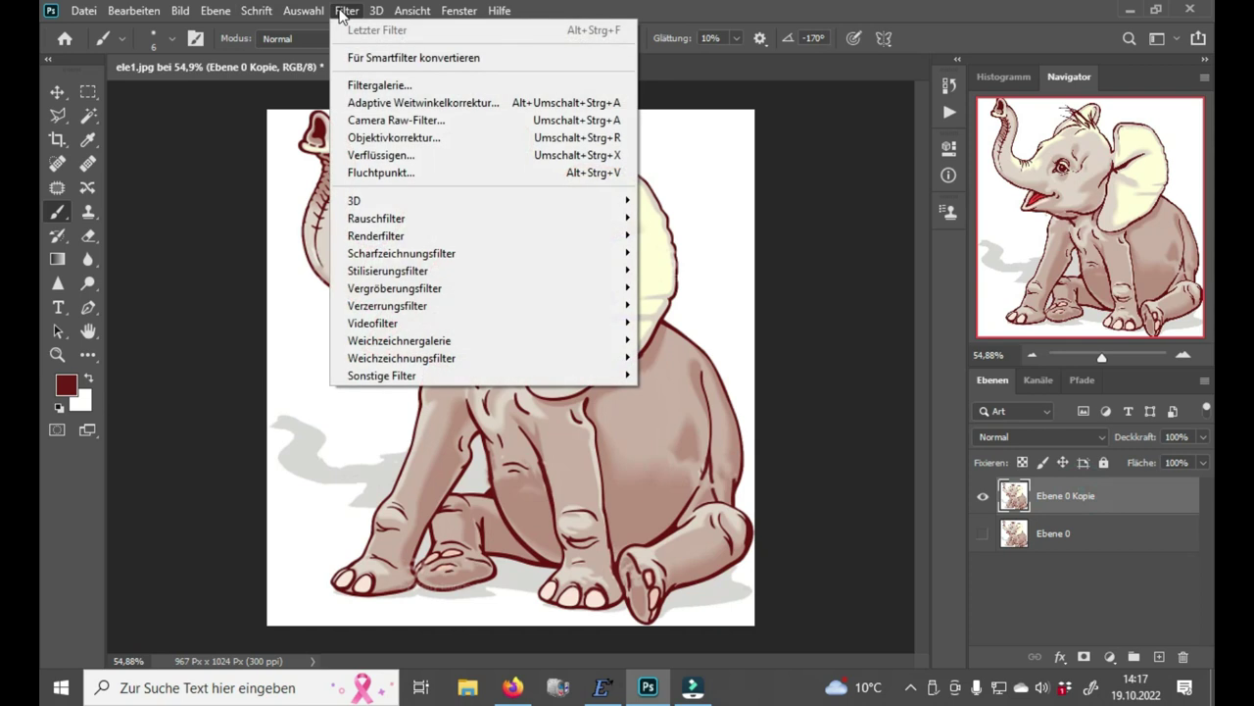
{"action": "left_click", "coordinate": [407, 121]}
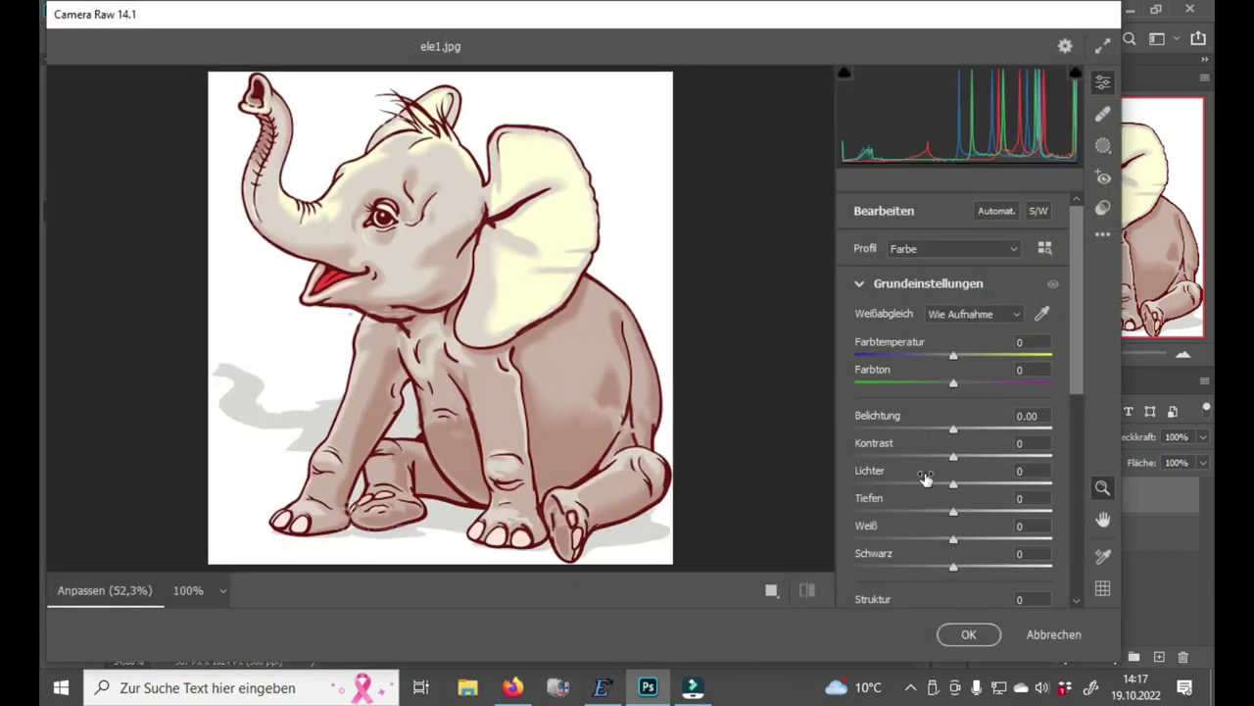
{"action": "left_click", "coordinate": [945, 251]}
{"action": "left_click", "coordinate": [947, 286]}
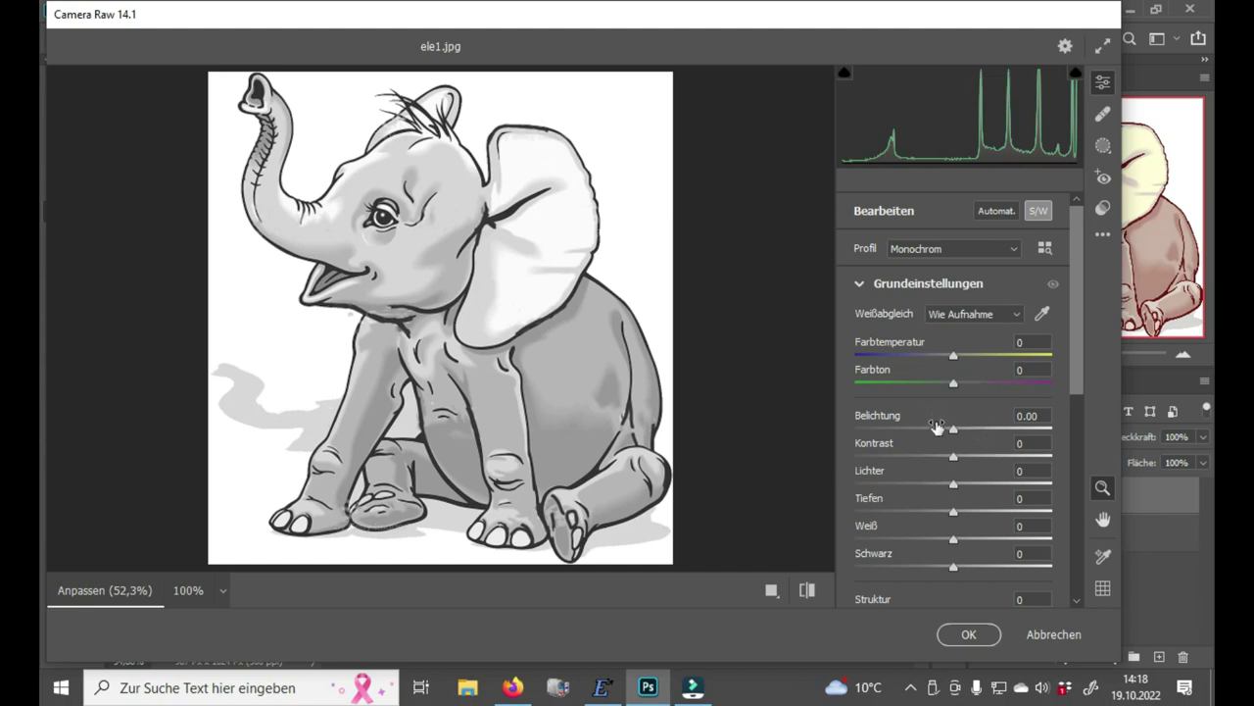
Step: Set exposure to -0.25, blacks to -67, contrast to -21, highlights to +100, shadows to +48 and whites to +94
{"action": "left_click_drag", "start_coordinate": [952, 434], "coordinate": [948, 434]}
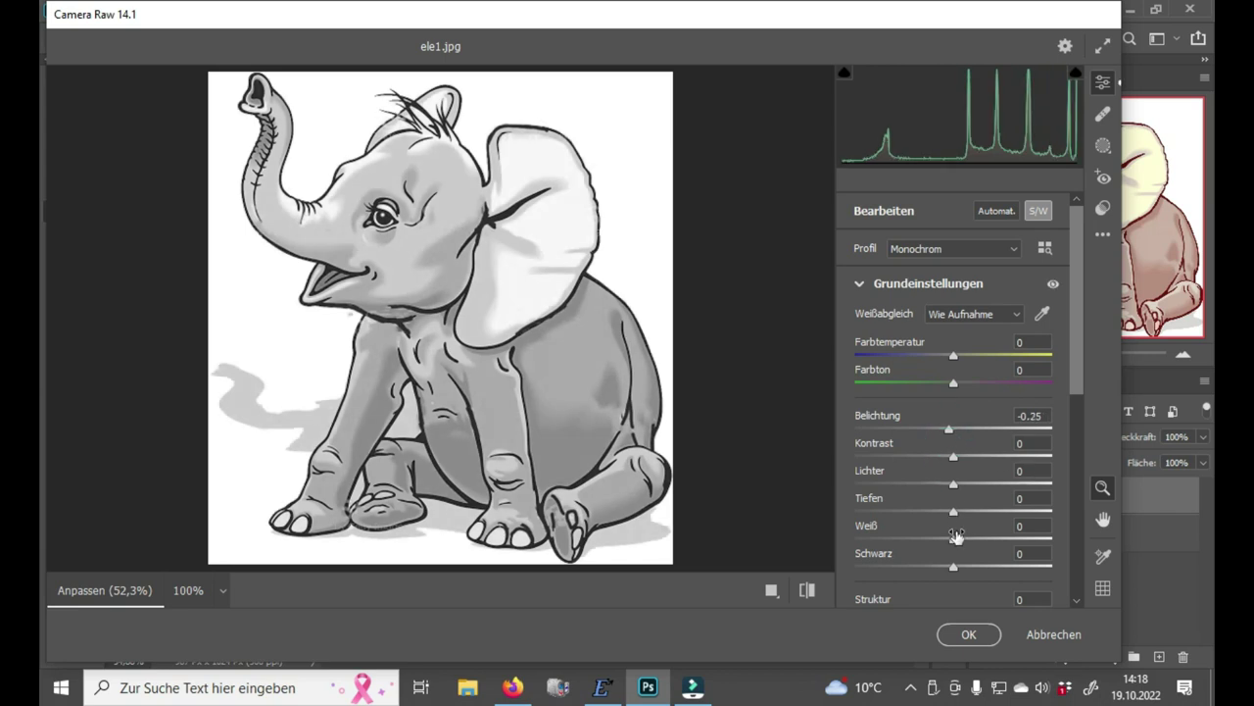
{"action": "left_click_drag", "start_coordinate": [948, 567], "coordinate": [889, 574]}
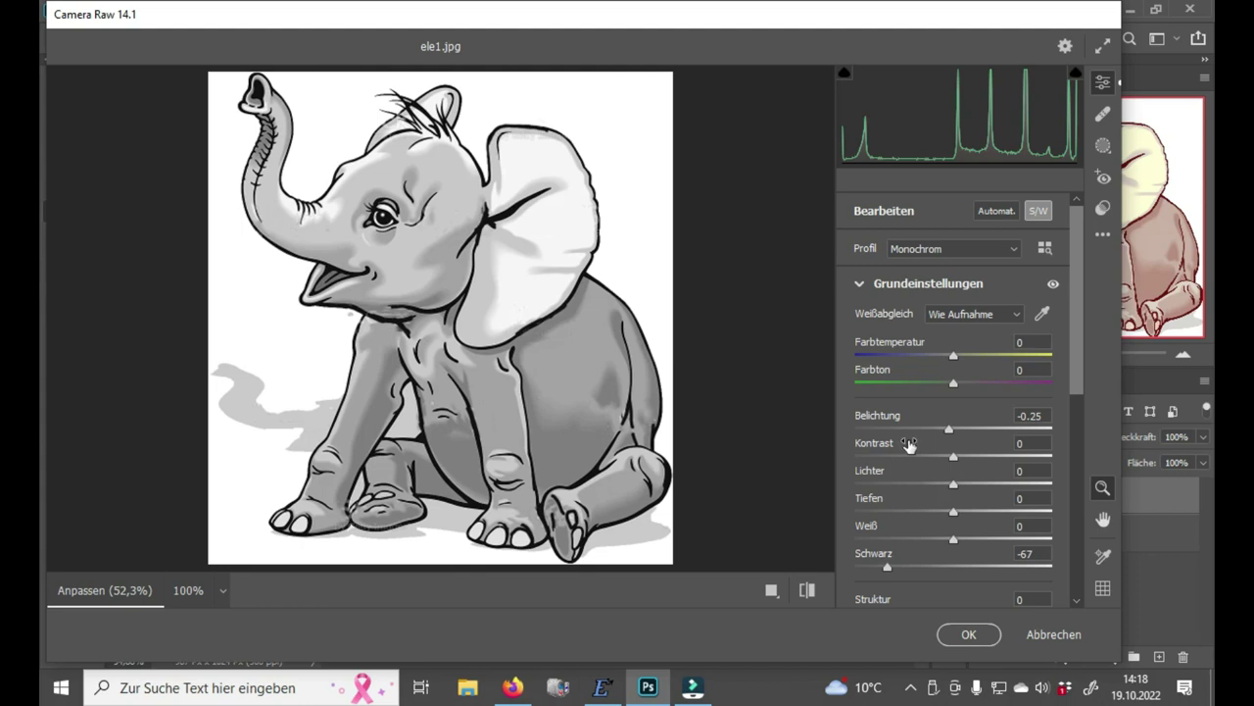
{"action": "mouse_move", "coordinate": [956, 457]}
{"action": "left_mouse_down"}
{"action": "mouse_move", "coordinate": [1041, 453]}
{"action": "mouse_move", "coordinate": [936, 454]}
{"action": "left_mouse_up"}
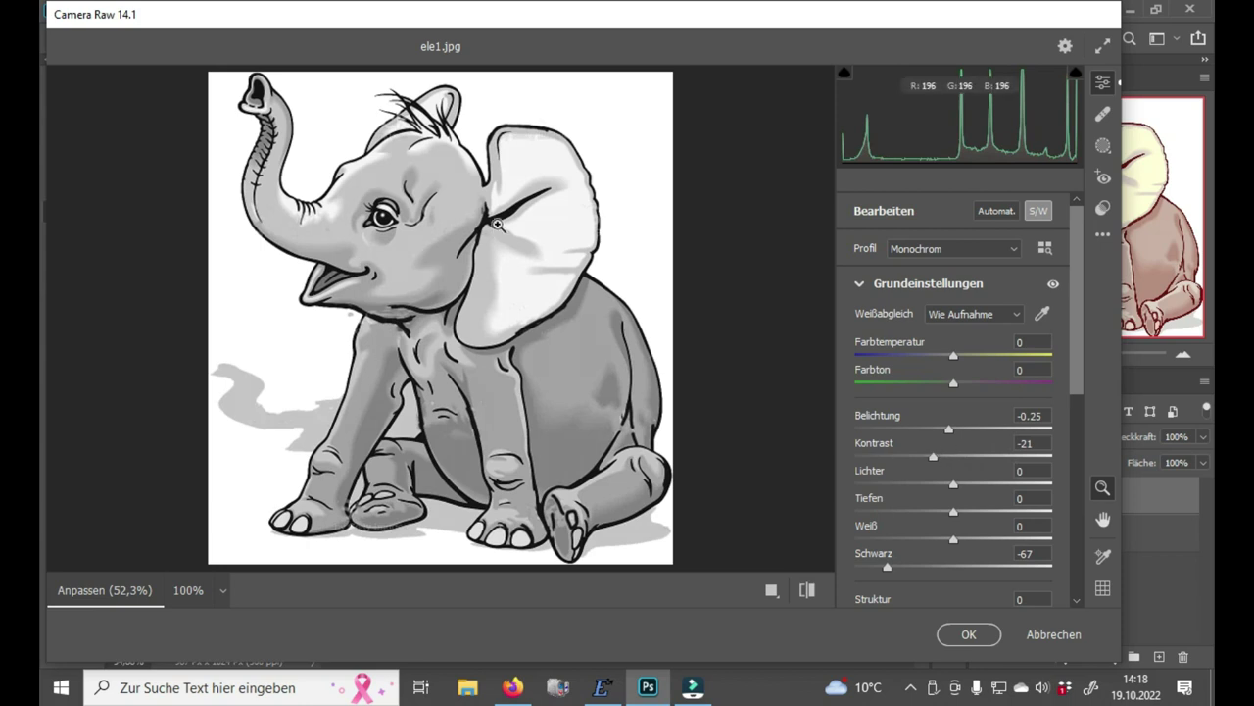
{"action": "left_click_drag", "start_coordinate": [954, 484], "coordinate": [1126, 485]}
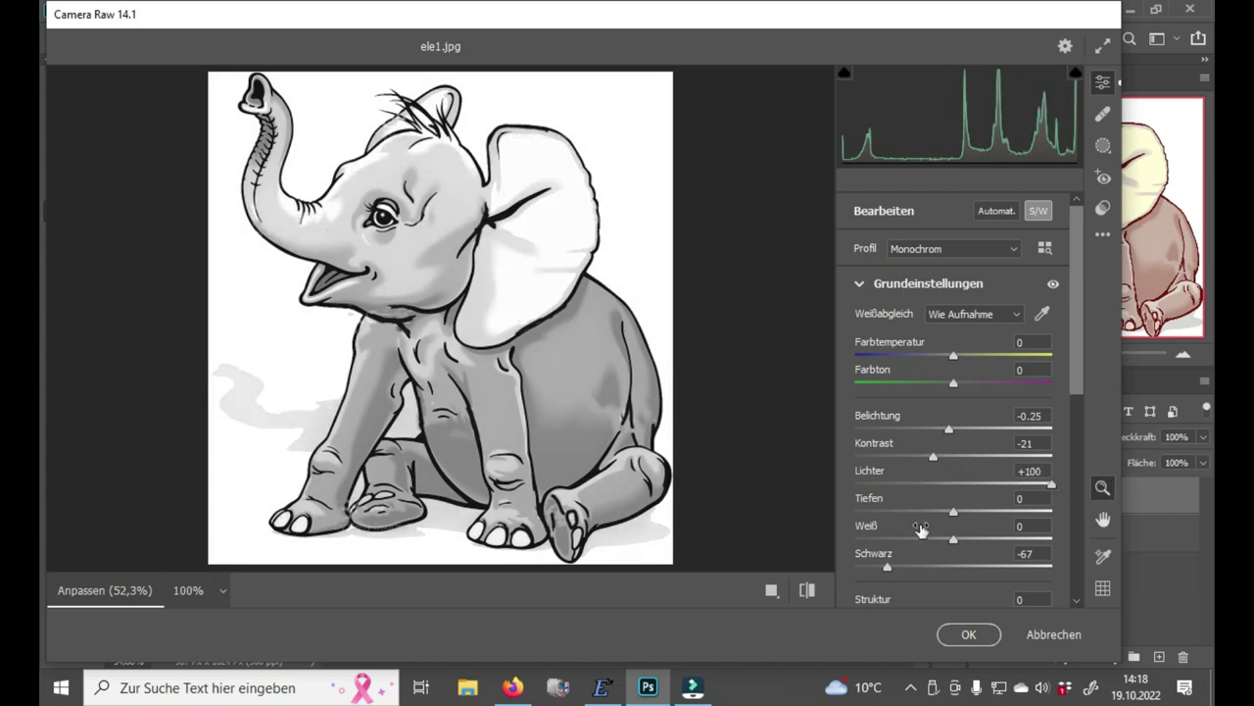
{"action": "left_click_drag", "start_coordinate": [957, 512], "coordinate": [1046, 542]}
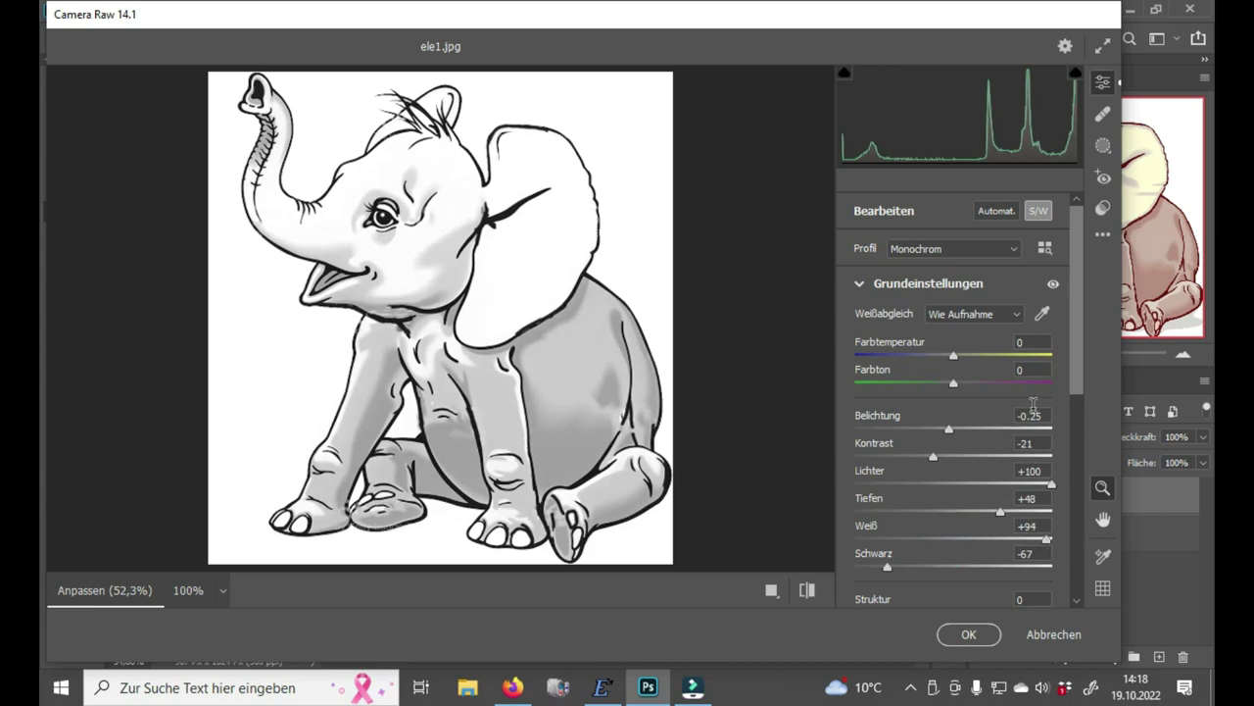
Step: Set clarity to -8 and dehaze to +18 in the basic adjustments
{"action": "scroll", "coordinate": [933, 449], "scroll_direction": "down", "scroll_amount": 3}
{"action": "scroll", "coordinate": [959, 480], "scroll_direction": "down", "scroll_amount": 3}
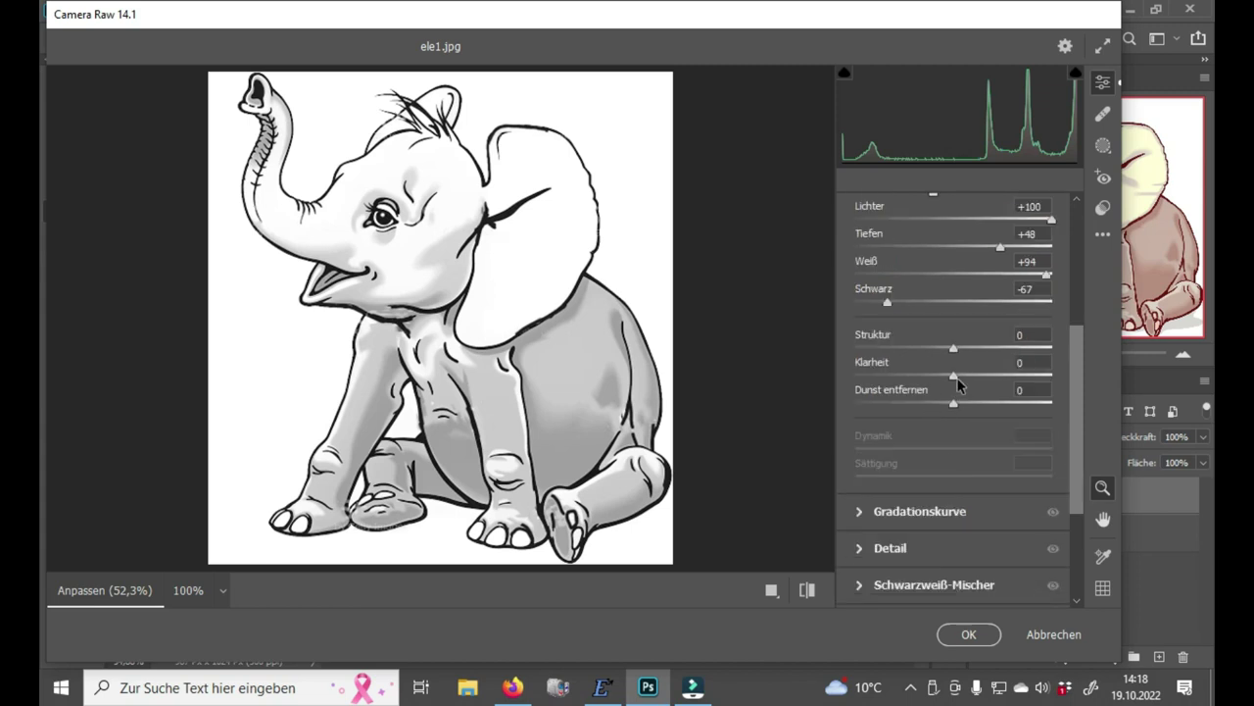
{"action": "left_click_drag", "start_coordinate": [953, 382], "coordinate": [970, 416]}
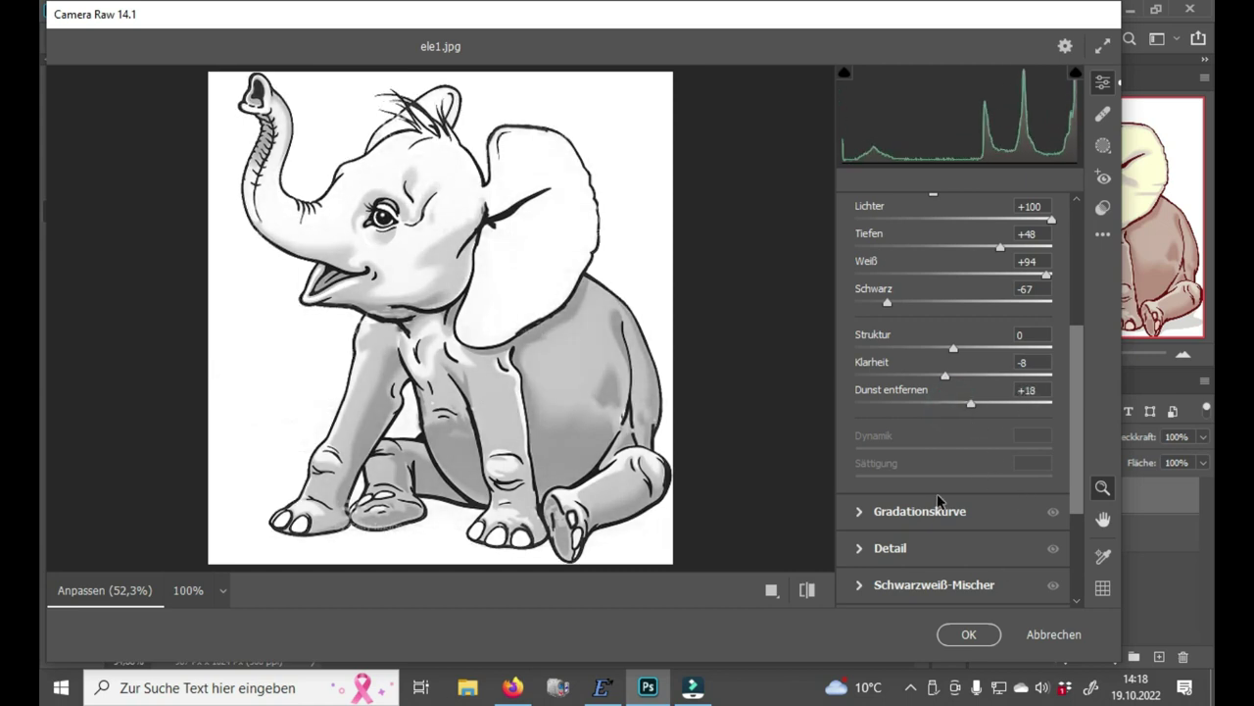
Step: Set the sharpening amount to 31 and apply the Camera Raw adjustments to the layer
{"action": "scroll", "coordinate": [940, 500], "scroll_direction": "down", "scroll_amount": 3}
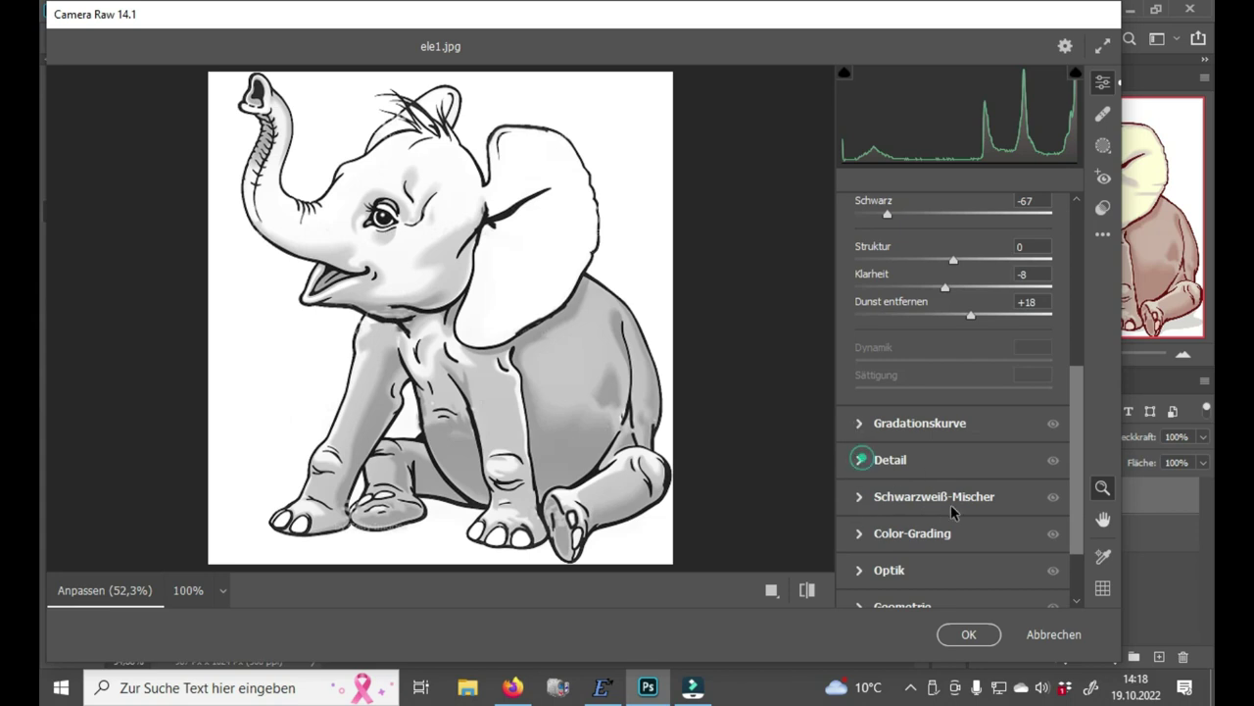
{"action": "left_click", "coordinate": [857, 459]}
{"action": "left_click_drag", "start_coordinate": [864, 407], "coordinate": [895, 403]}
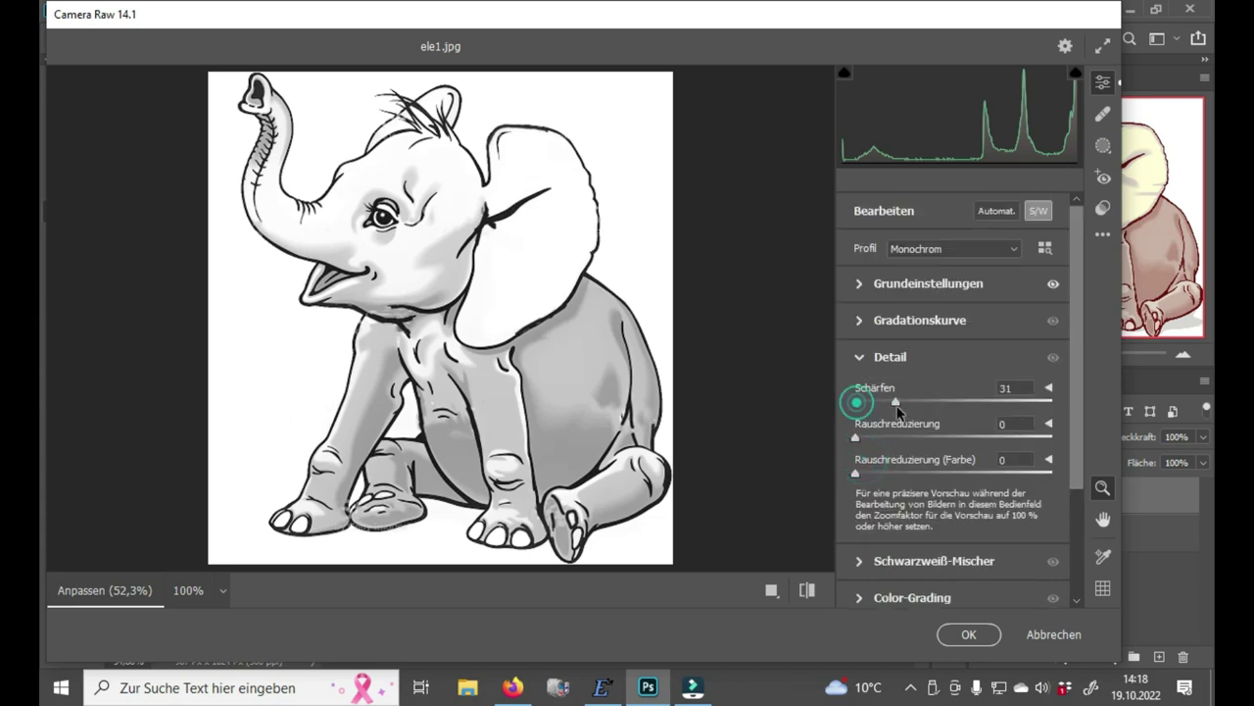
{"action": "left_click", "coordinate": [968, 637]}
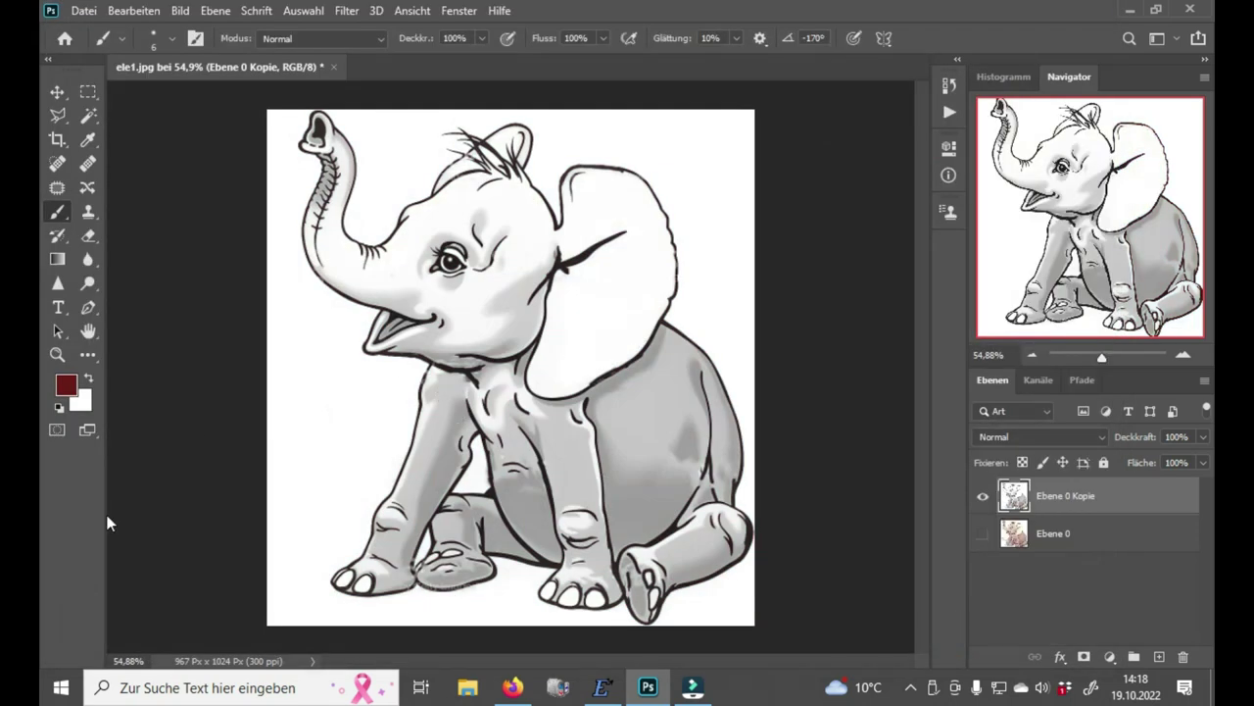
Step: Make white the foreground colour and fill the grey areas of the elephant's front legs and belly with the Paint Bucket
{"action": "left_click", "coordinate": [88, 355]}
{"action": "left_click", "coordinate": [89, 378]}
{"action": "left_click", "coordinate": [436, 466]}
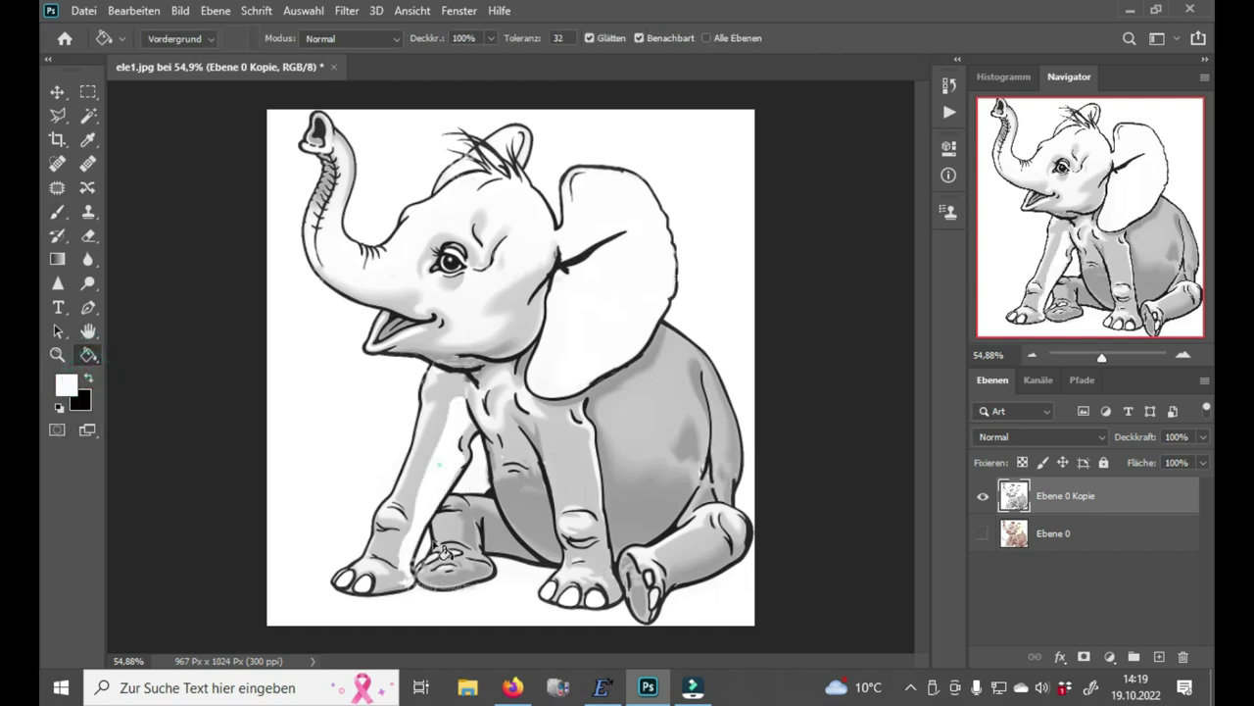
{"action": "left_click", "coordinate": [408, 464]}
{"action": "left_click", "coordinate": [525, 500]}
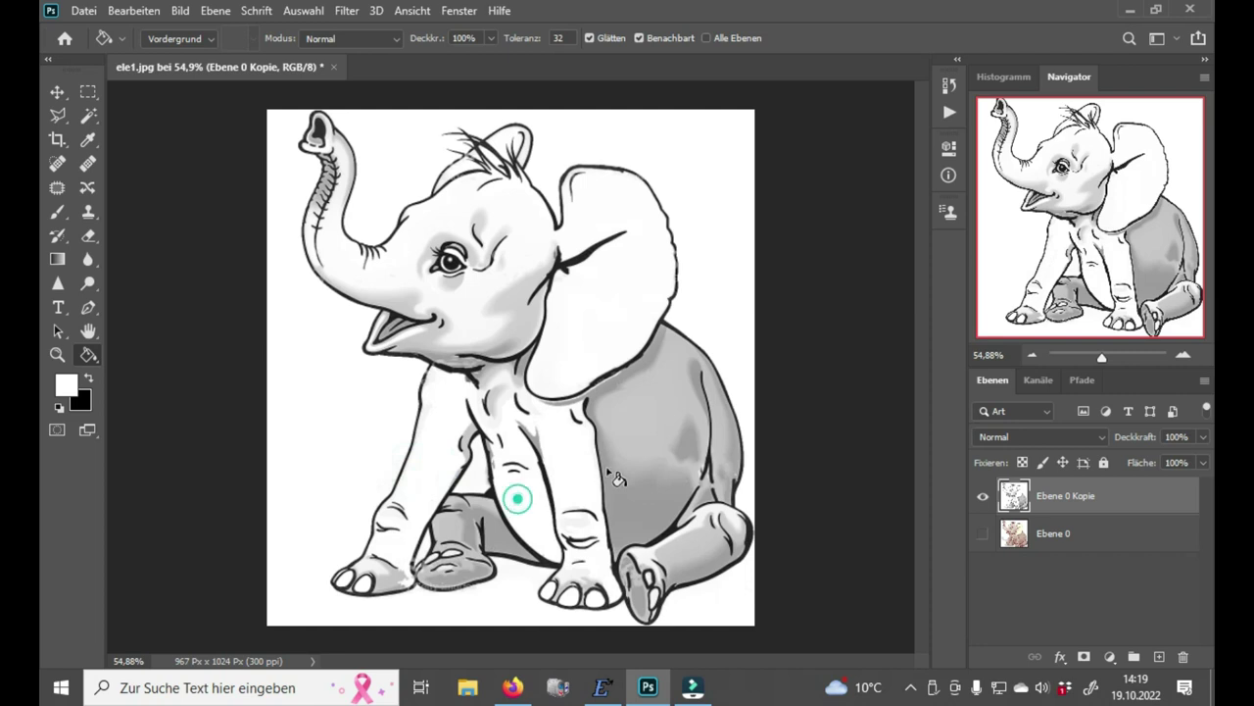
Step: Fill the grey areas and shadow patches on the elephant's body, back and outstretched hind leg with white
{"action": "left_click", "coordinate": [630, 420]}
{"action": "left_click", "coordinate": [631, 506]}
{"action": "left_click", "coordinate": [703, 561]}
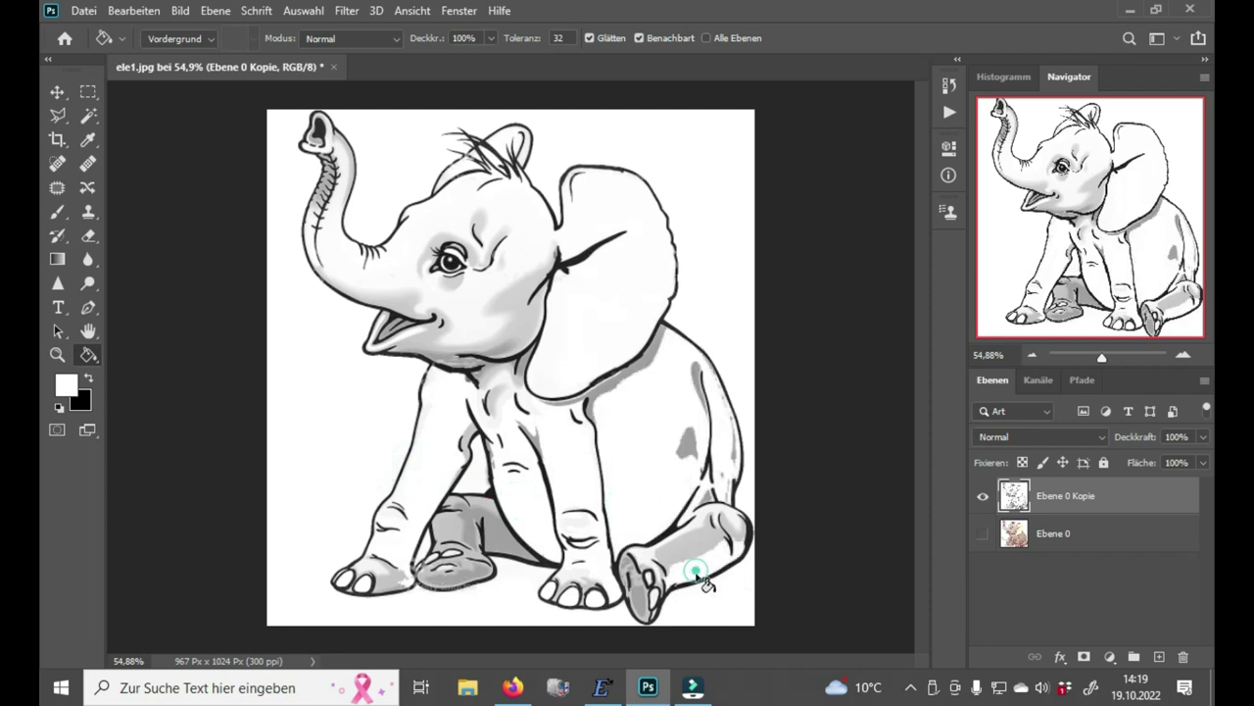
{"action": "left_click", "coordinate": [678, 551]}
{"action": "left_click", "coordinate": [689, 446]}
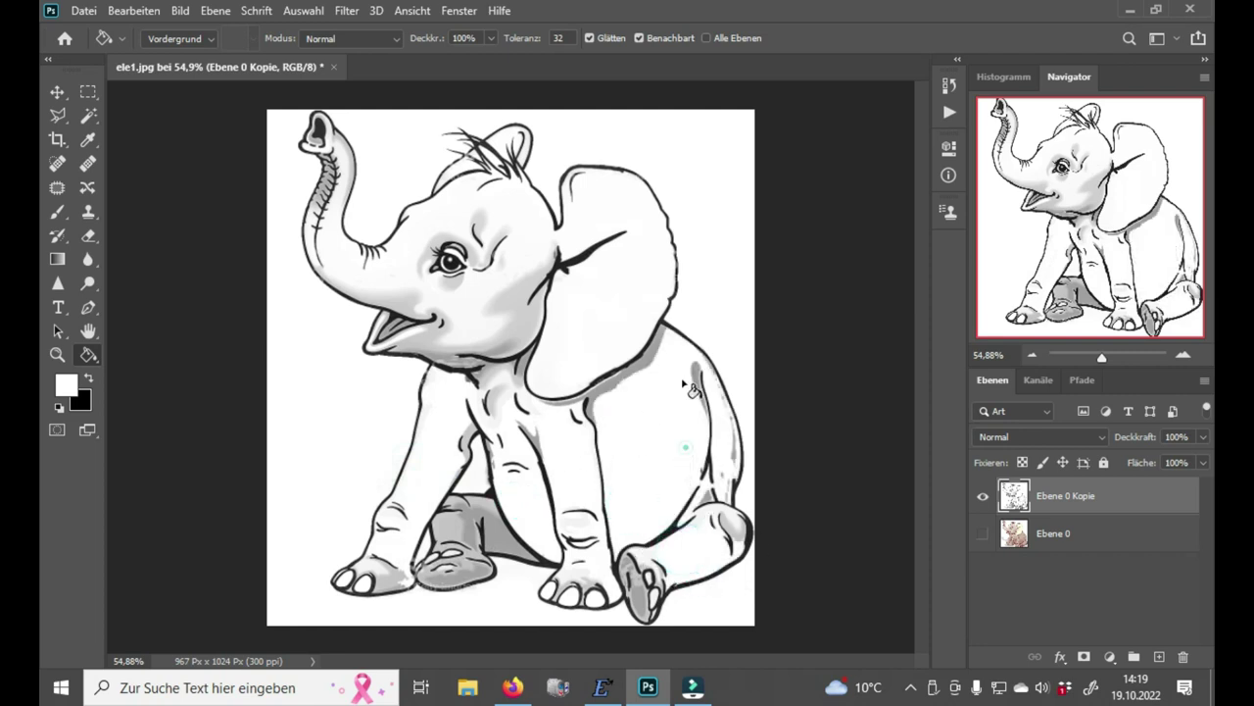
{"action": "left_click", "coordinate": [693, 370]}
{"action": "left_click", "coordinate": [617, 382]}
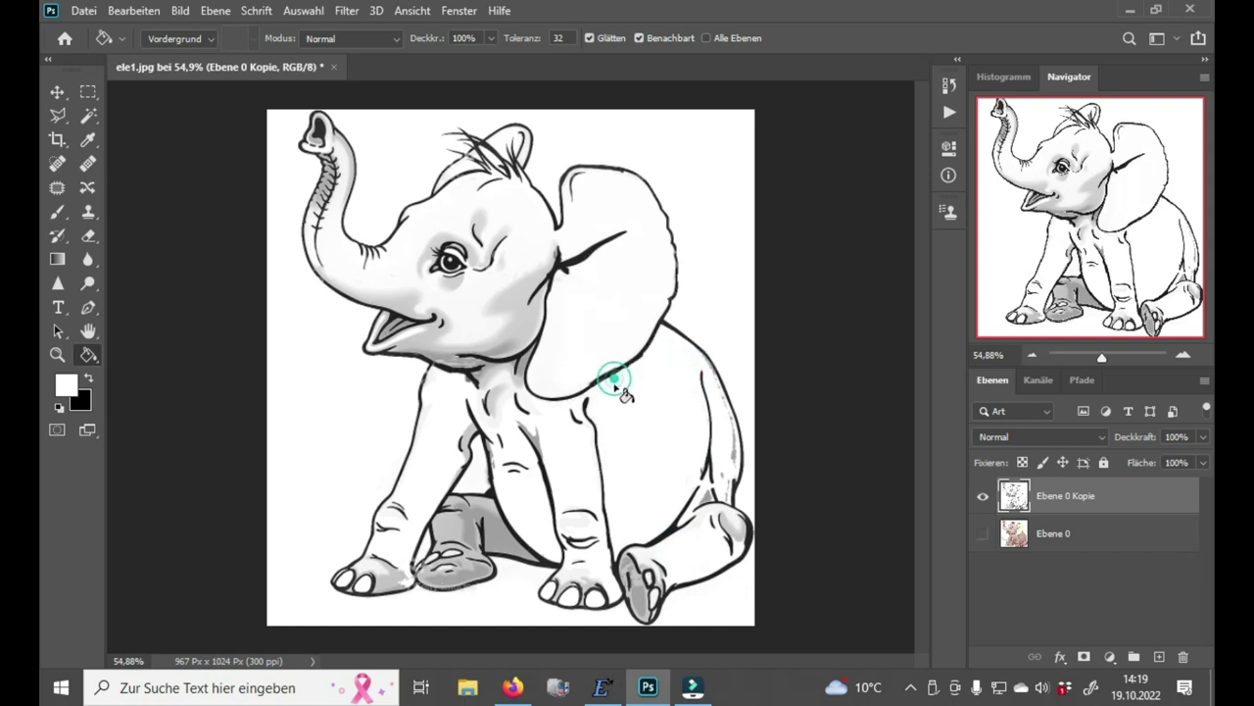
Step: Fill the grey shading on the elephant's cheek and around its eye with white
{"action": "left_click", "coordinate": [517, 333]}
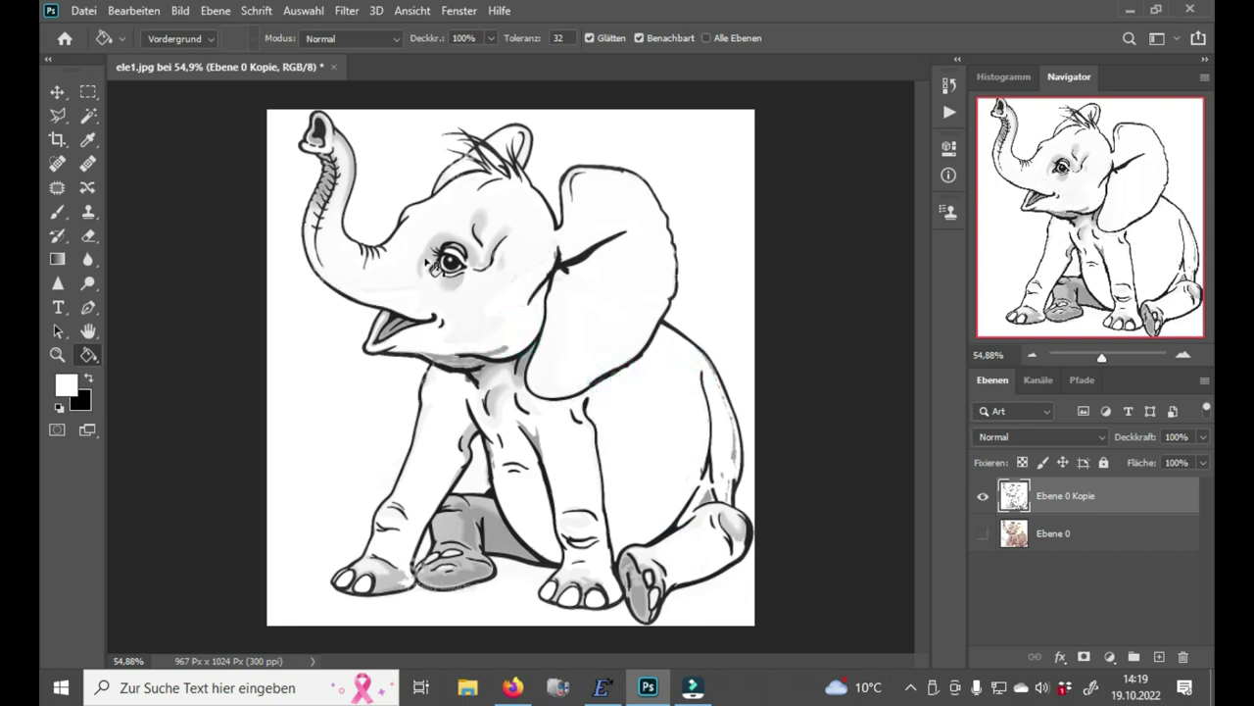
{"action": "left_click", "coordinate": [421, 254]}
{"action": "left_click", "coordinate": [457, 286]}
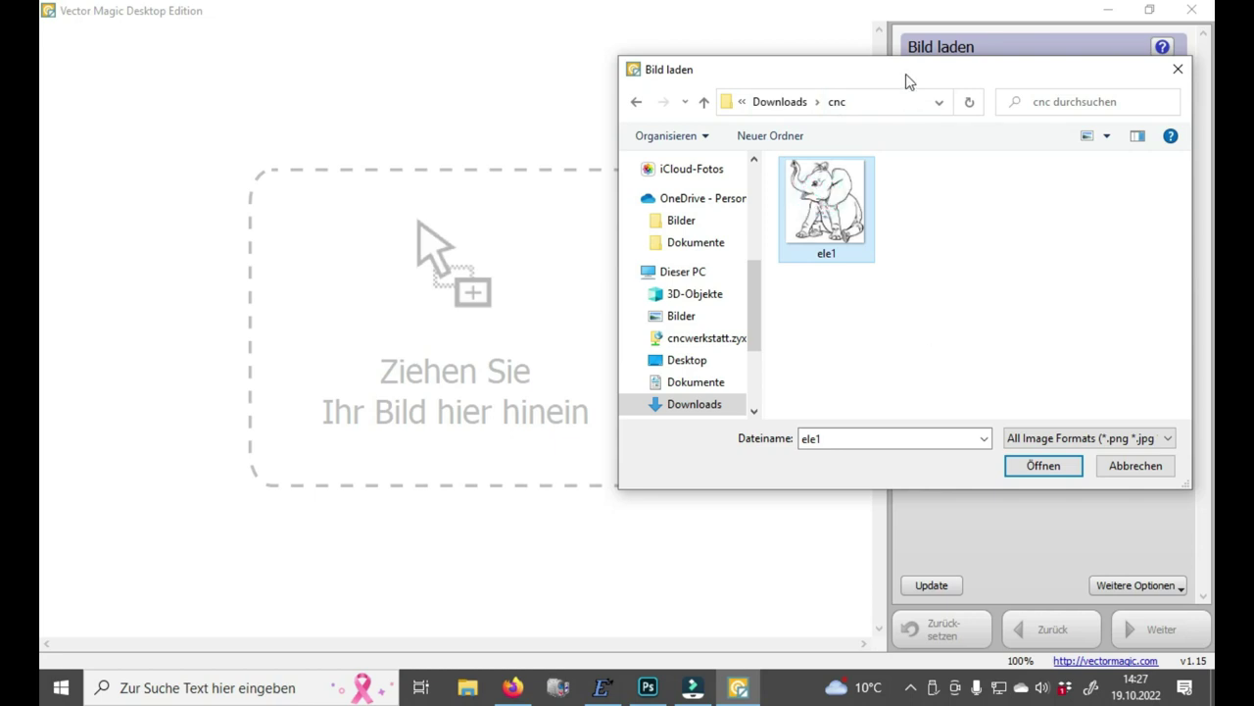
Step: Load the ele1 image from the Downloads > cnc folder into Vector Magic
{"action": "left_click_drag", "start_coordinate": [907, 81], "coordinate": [868, 275]}
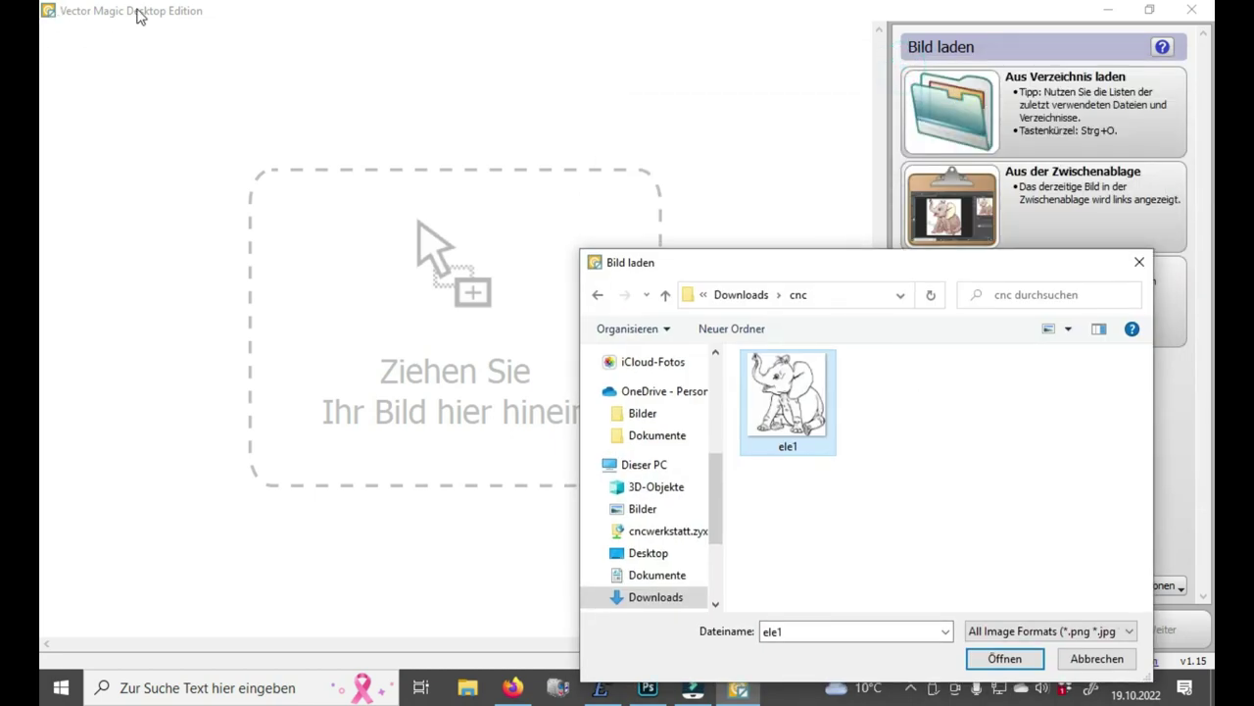
{"action": "left_click_drag", "start_coordinate": [839, 240], "coordinate": [829, 115]}
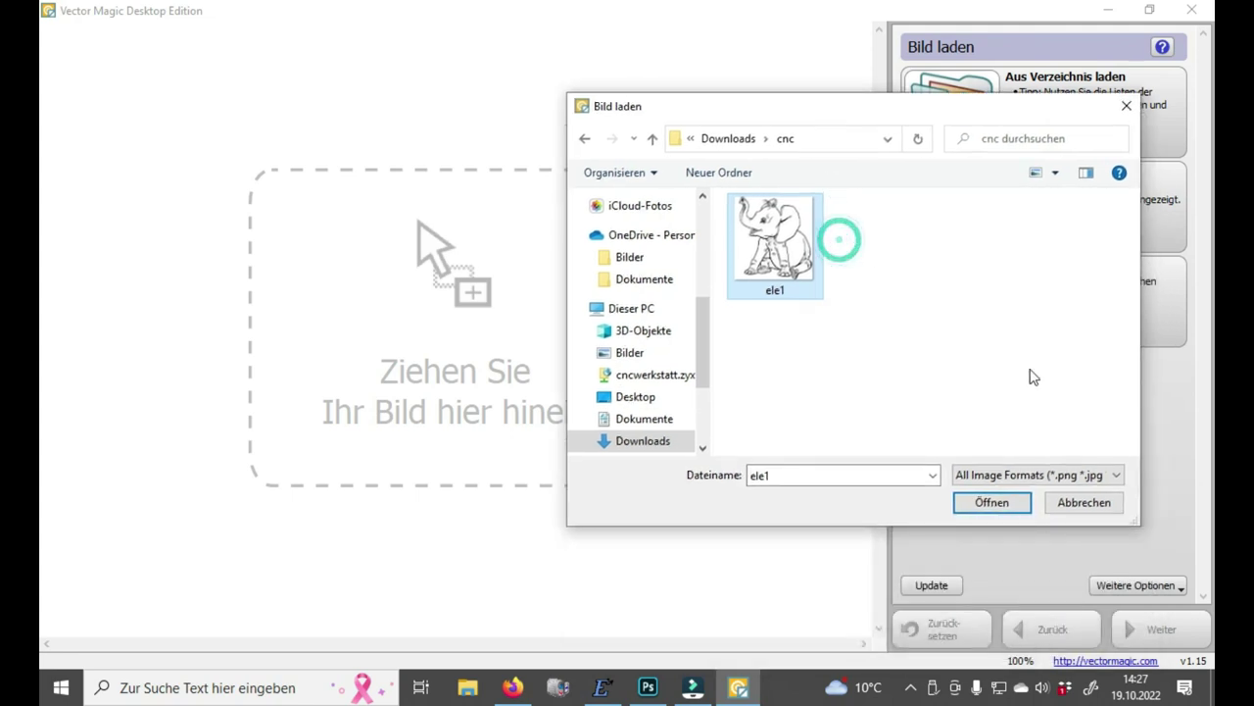
{"action": "left_click", "coordinate": [992, 503]}
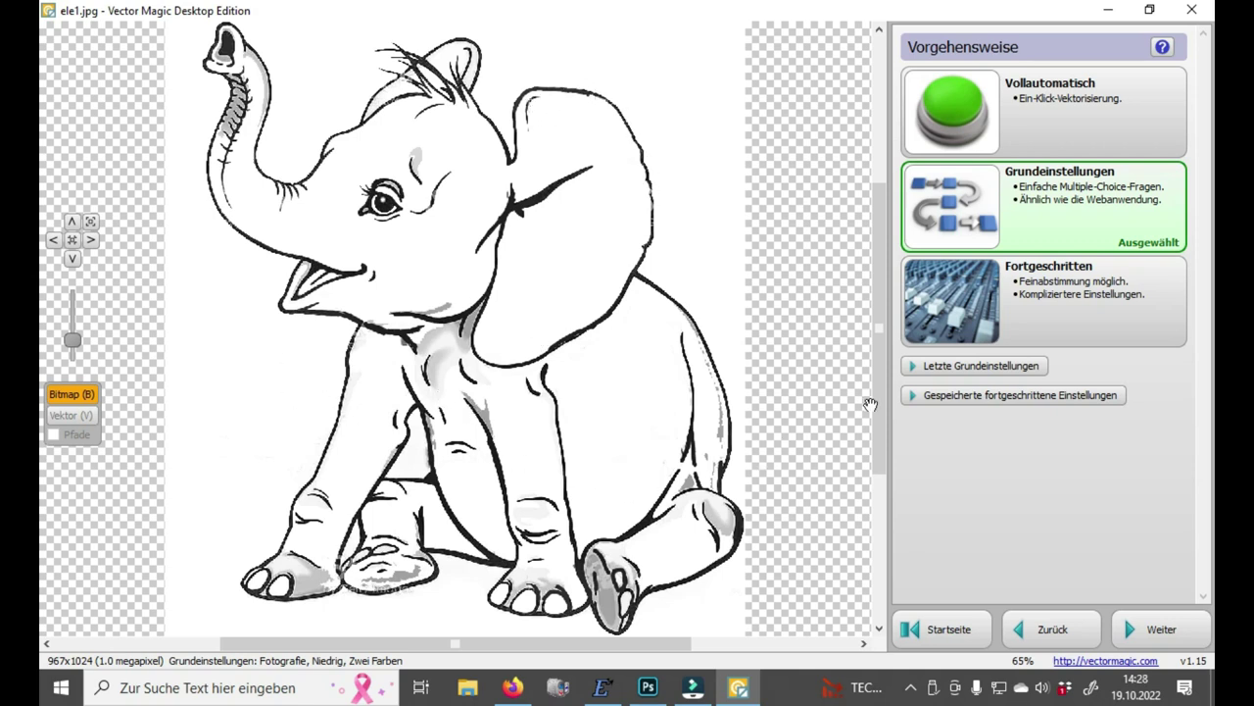
Step: Vectorize the elephant with the basic settings, choosing the photograph type, high output quality and a two-colour black-and-white palette
{"action": "left_click", "coordinate": [1048, 206]}
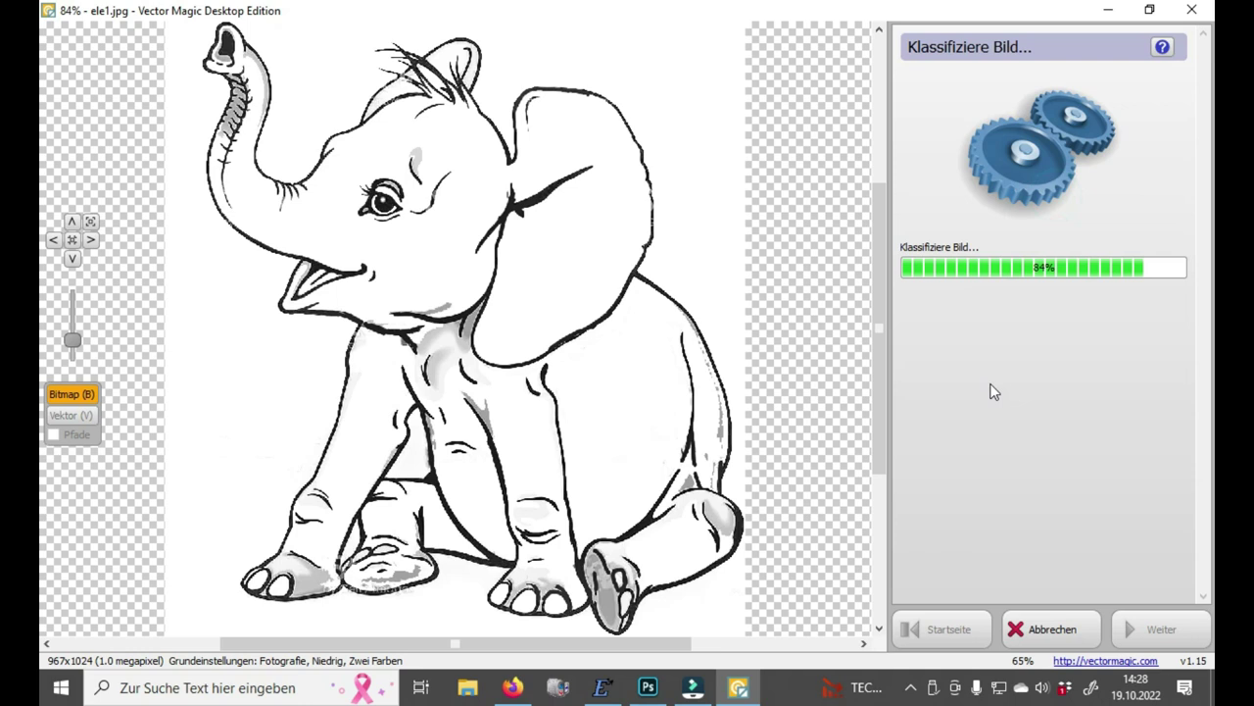
{"action": "left_click", "coordinate": [968, 112]}
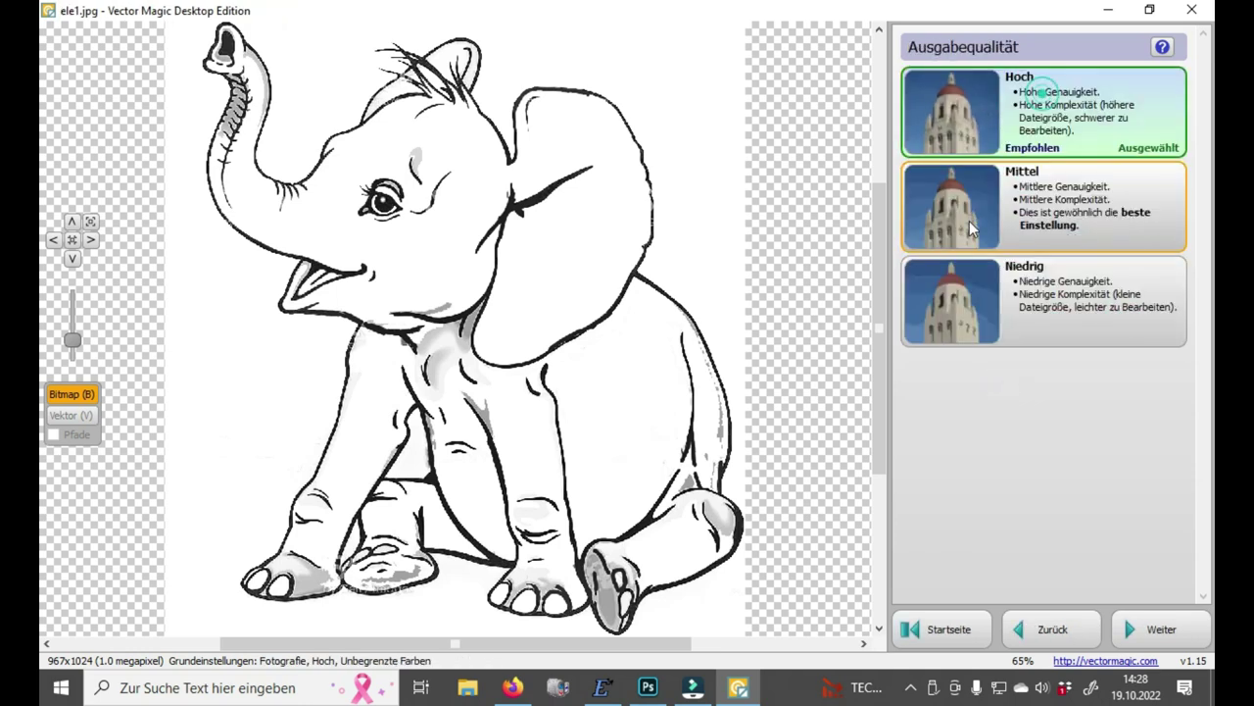
{"action": "left_click", "coordinate": [1024, 87]}
{"action": "left_click", "coordinate": [1026, 94]}
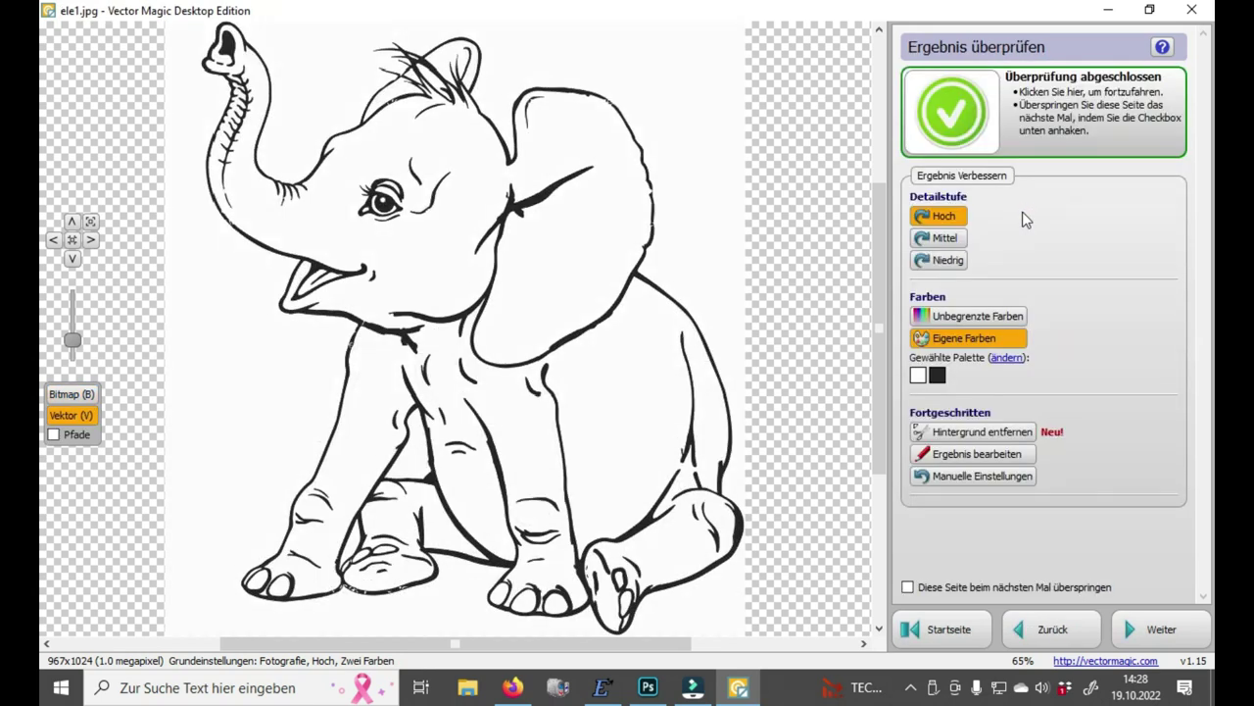
Step: Accept the vector result and save it as ele1 in Scalable Vector Graphics (*.svg) format in the cnc folder
{"action": "left_click", "coordinate": [1151, 628]}
{"action": "left_click", "coordinate": [1034, 99]}
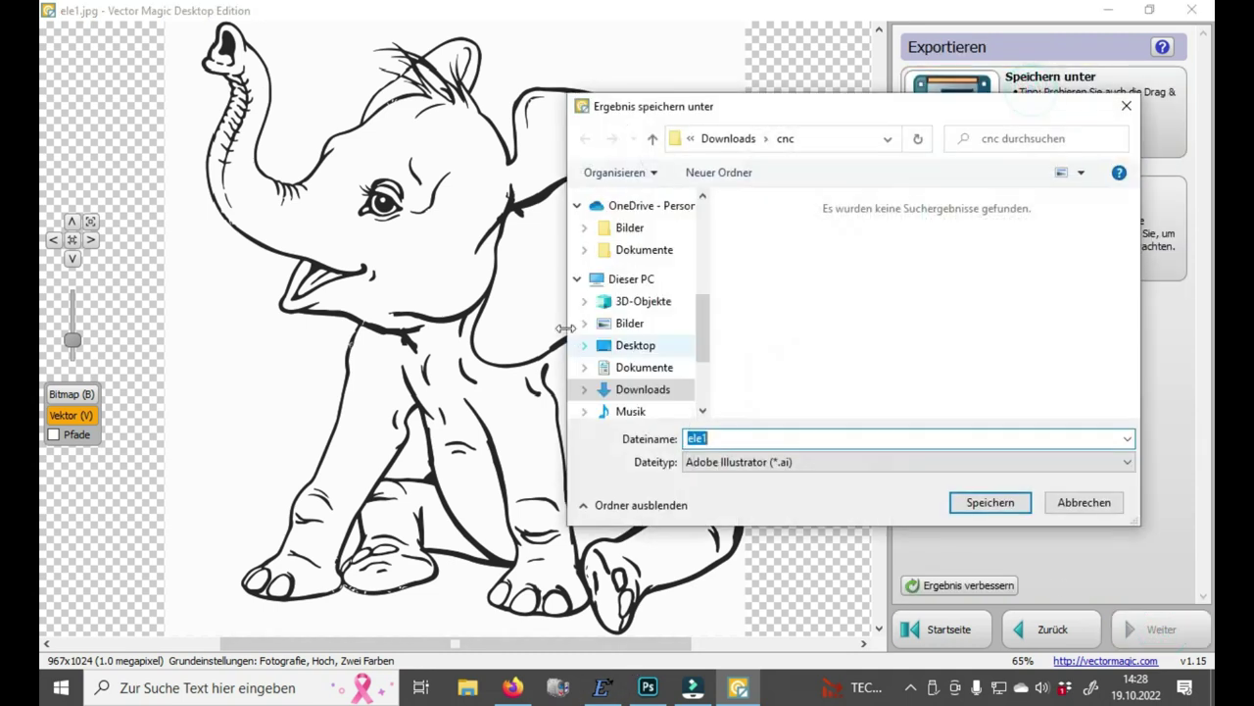
{"action": "left_click", "coordinate": [774, 477]}
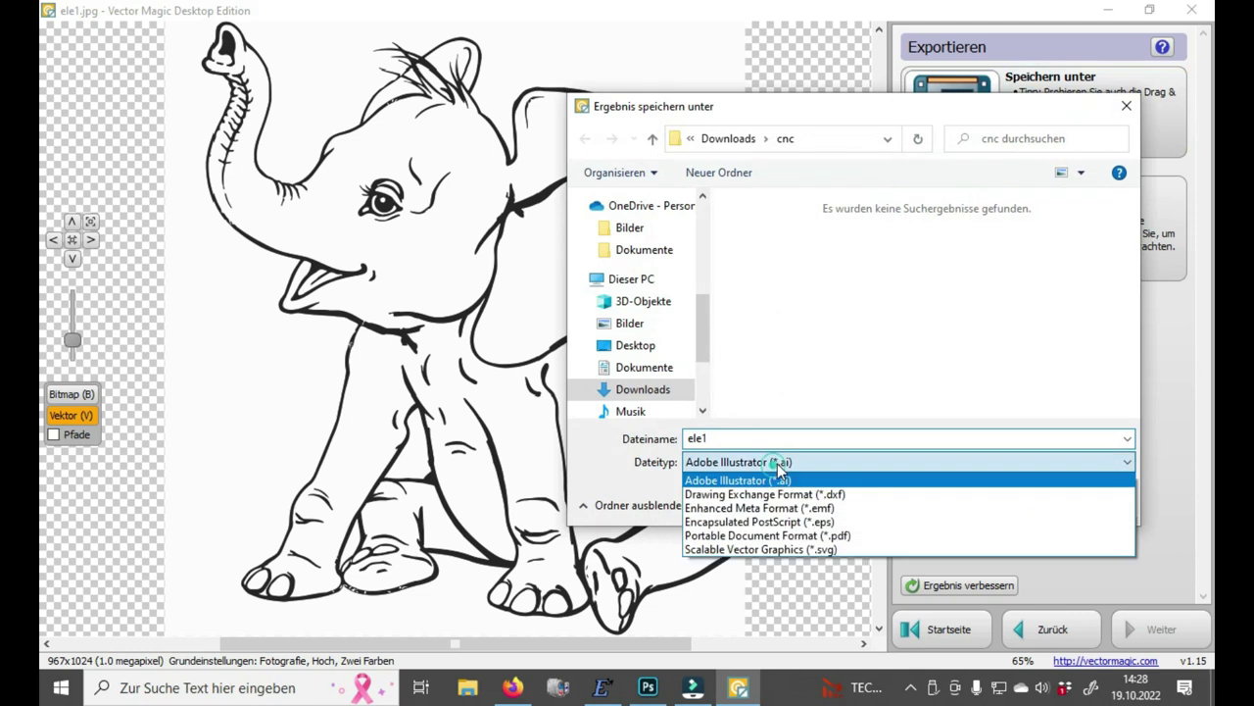
{"action": "left_click", "coordinate": [825, 550]}
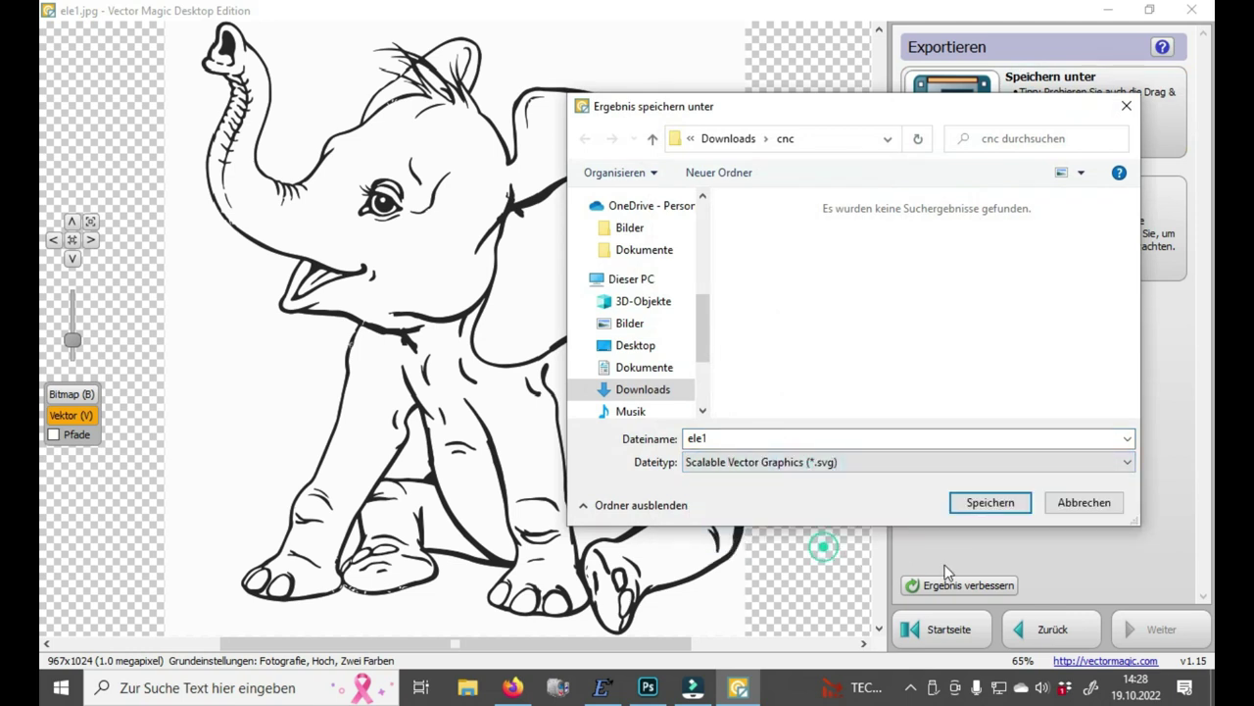
{"action": "left_click", "coordinate": [991, 505]}
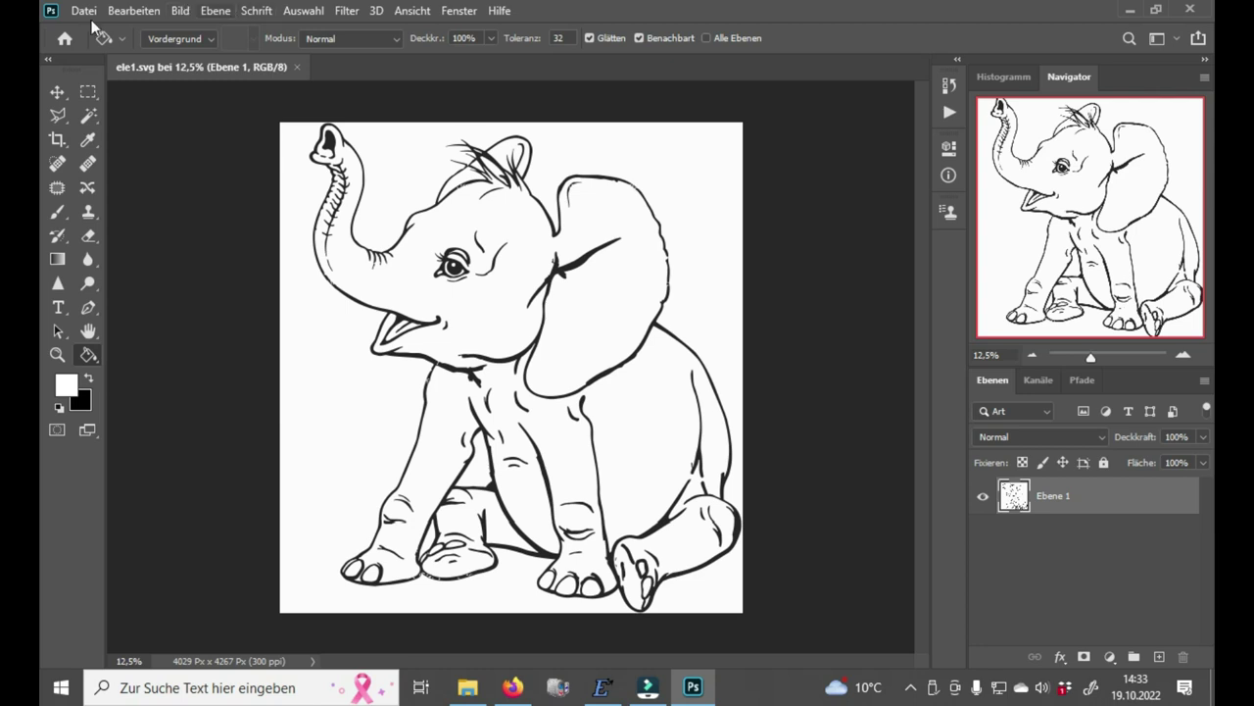
Step: Resize the elephant image to a height of 6 cm with proportions linked at 300 pixels/inch
{"action": "left_click", "coordinate": [185, 14]}
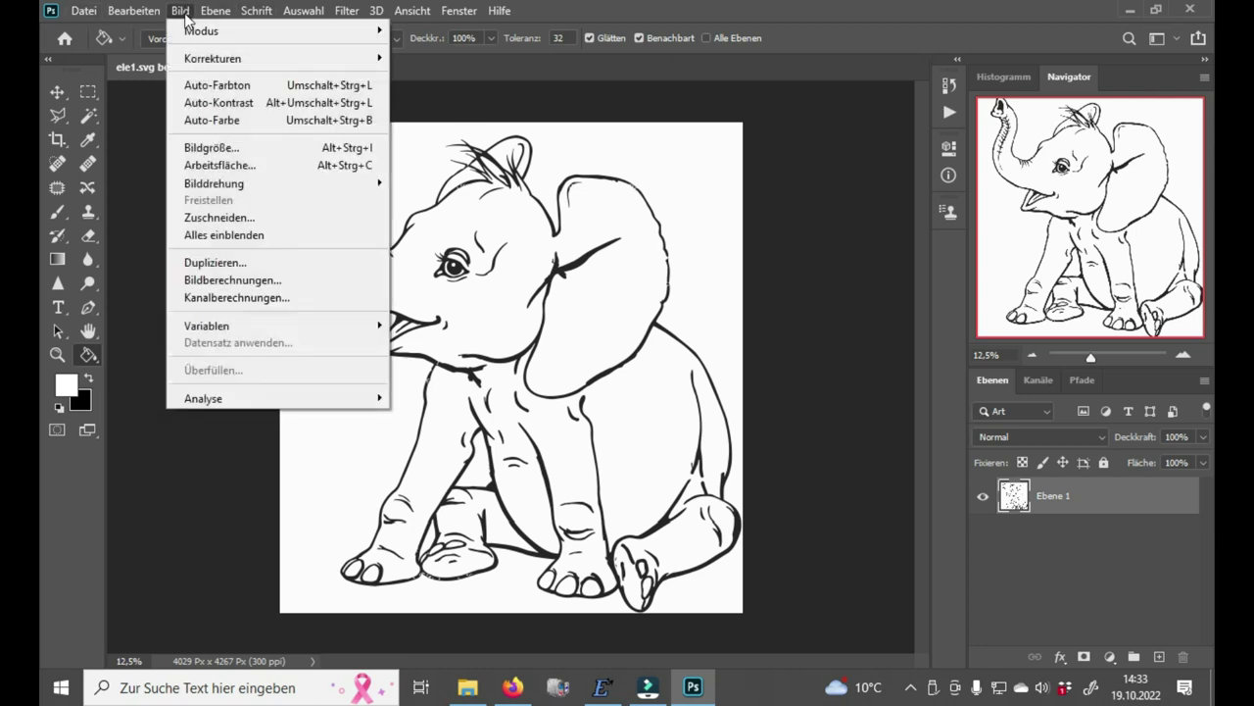
{"action": "left_click", "coordinate": [285, 148]}
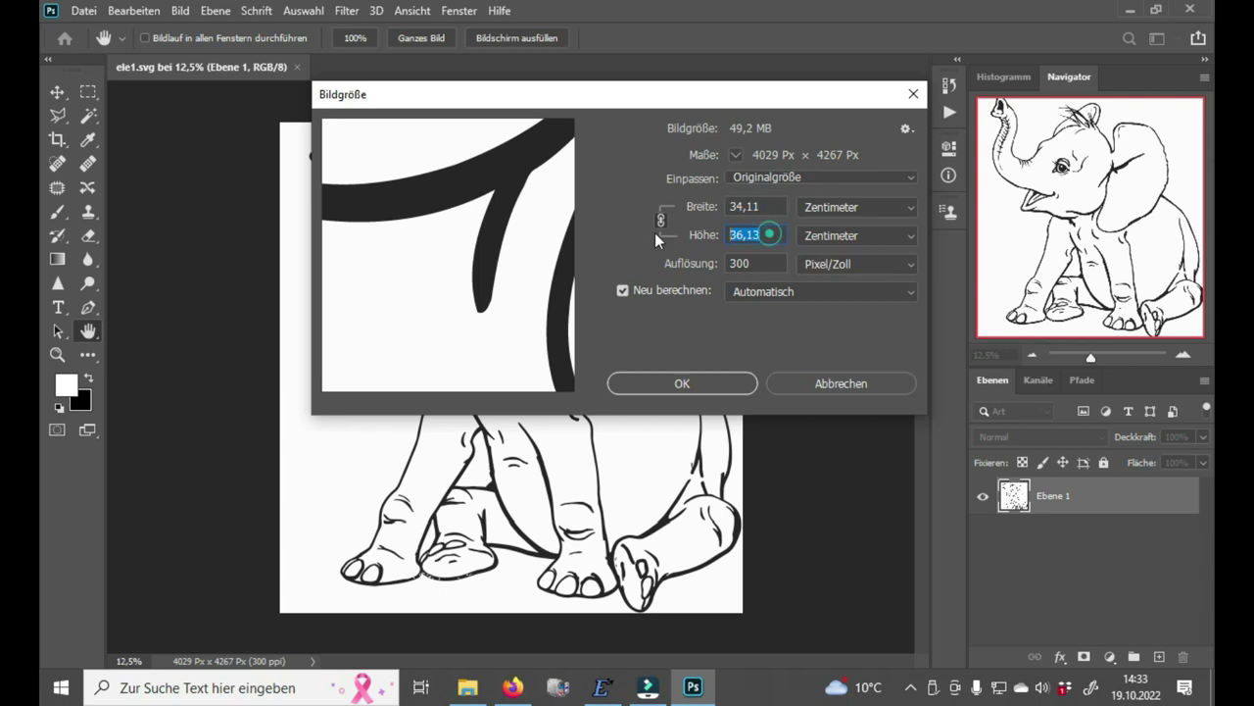
{"action": "type", "text": "69"}
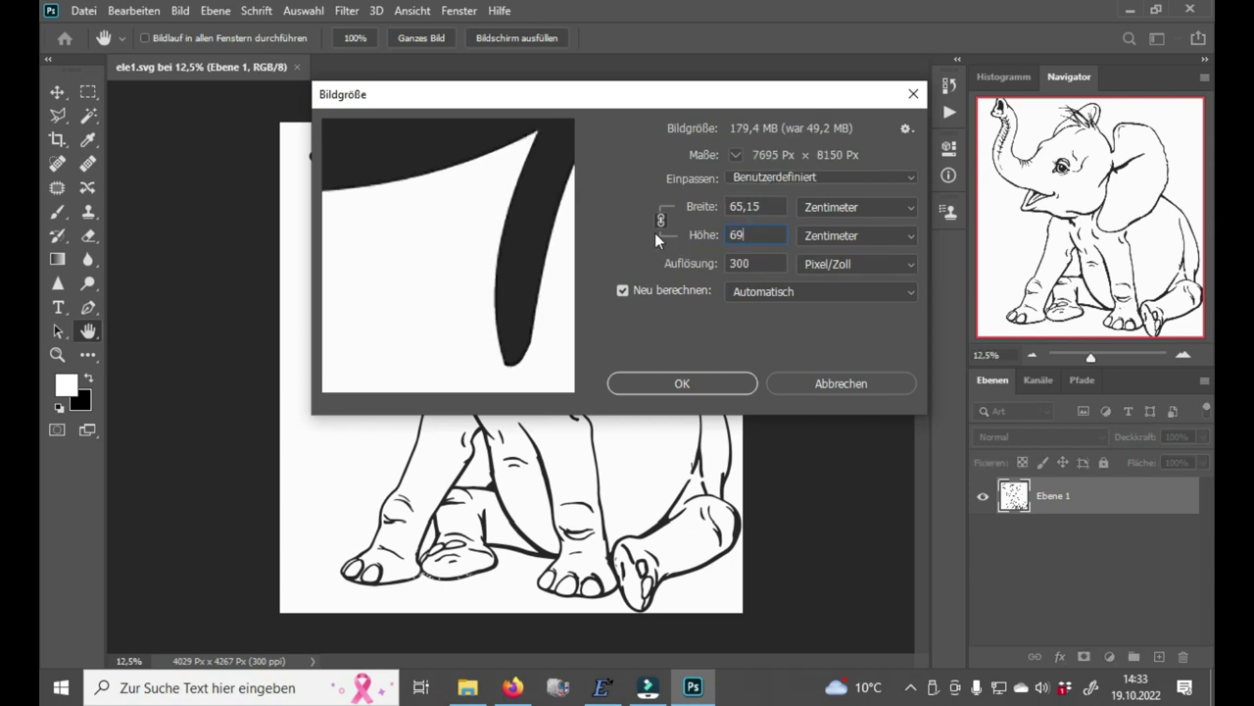
{"action": "key", "text": "BackSpace"}
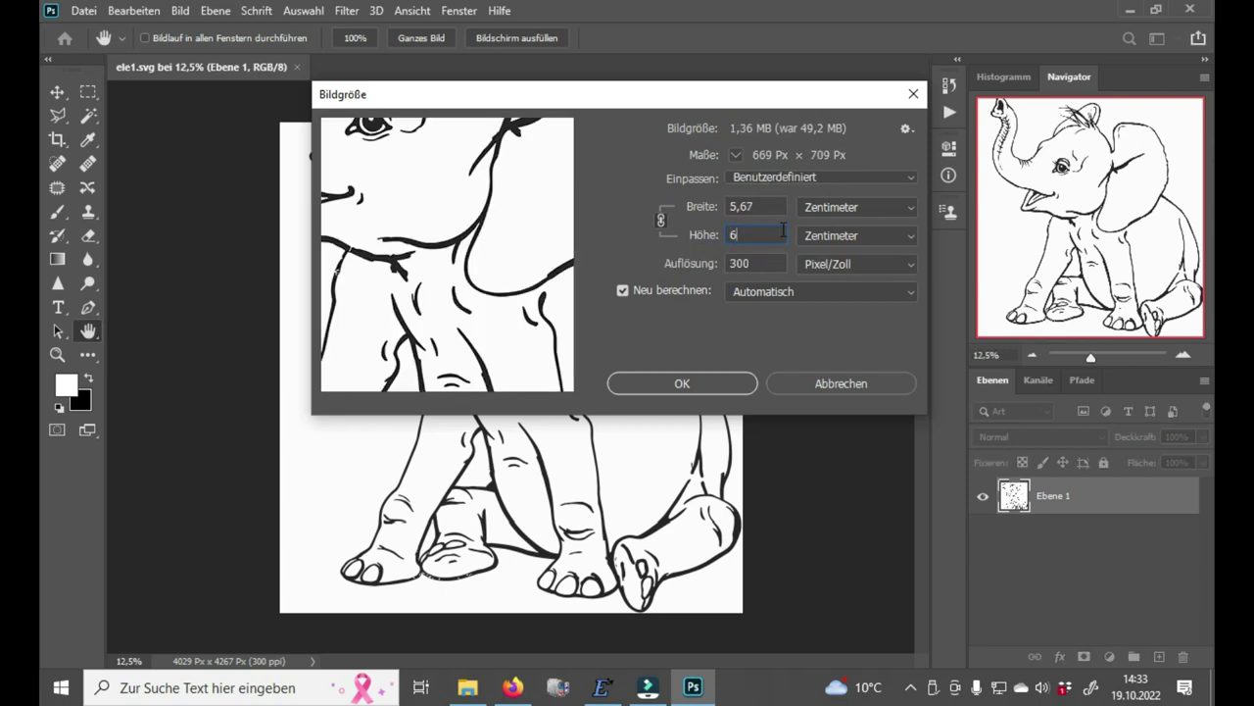
{"action": "left_click", "coordinate": [731, 386]}
{"action": "key", "text": "g"}
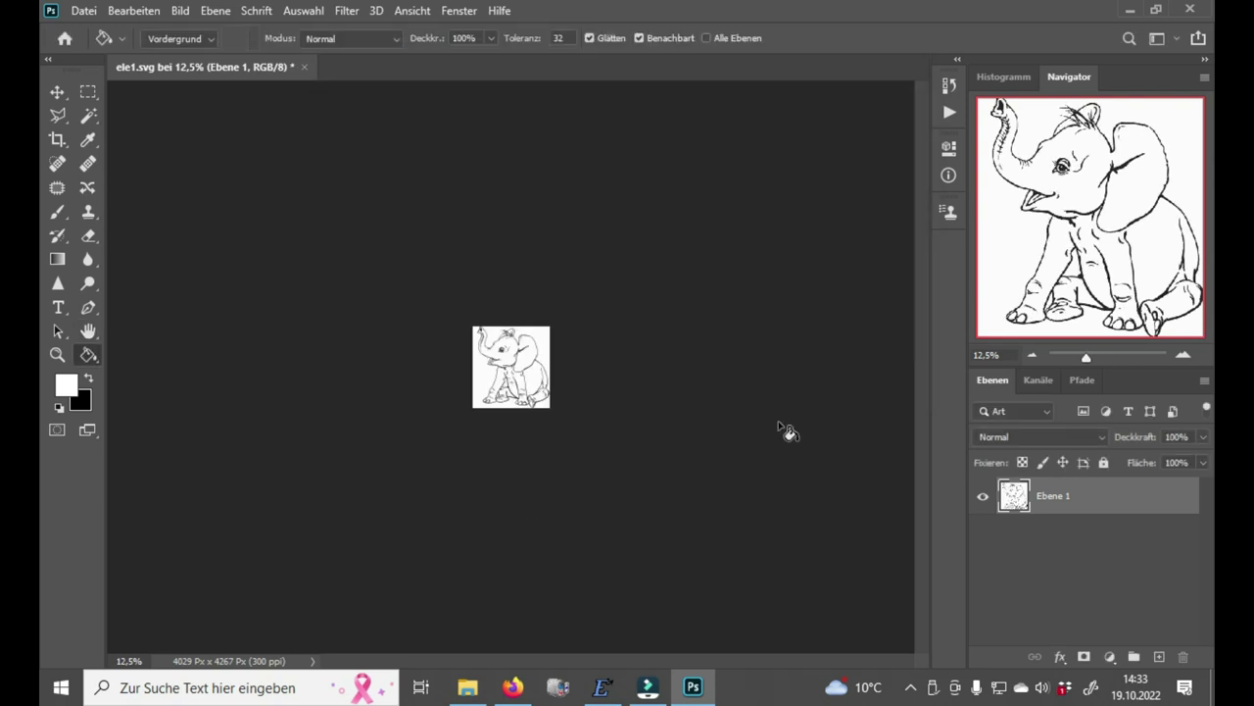
Step: Enlarge the canvas to 6,5 × 6,5 cm around the elephant
{"action": "left_click_drag", "start_coordinate": [1087, 357], "coordinate": [1107, 360]}
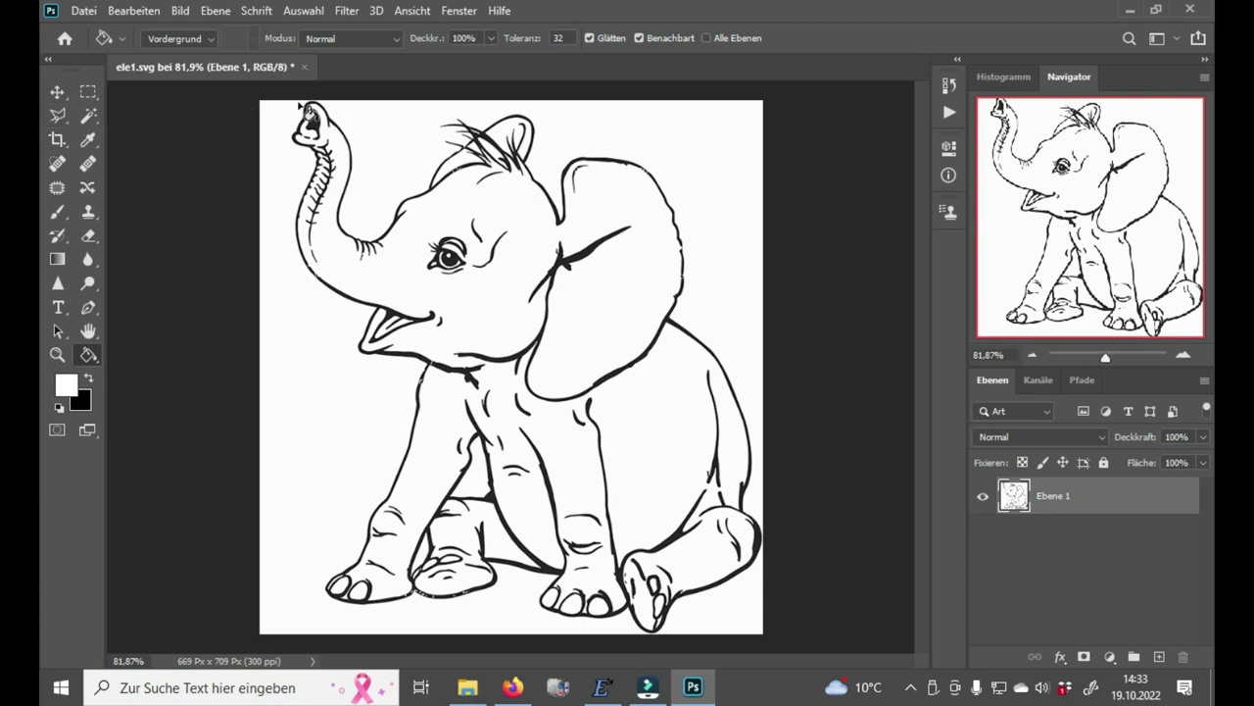
{"action": "left_click", "coordinate": [189, 12]}
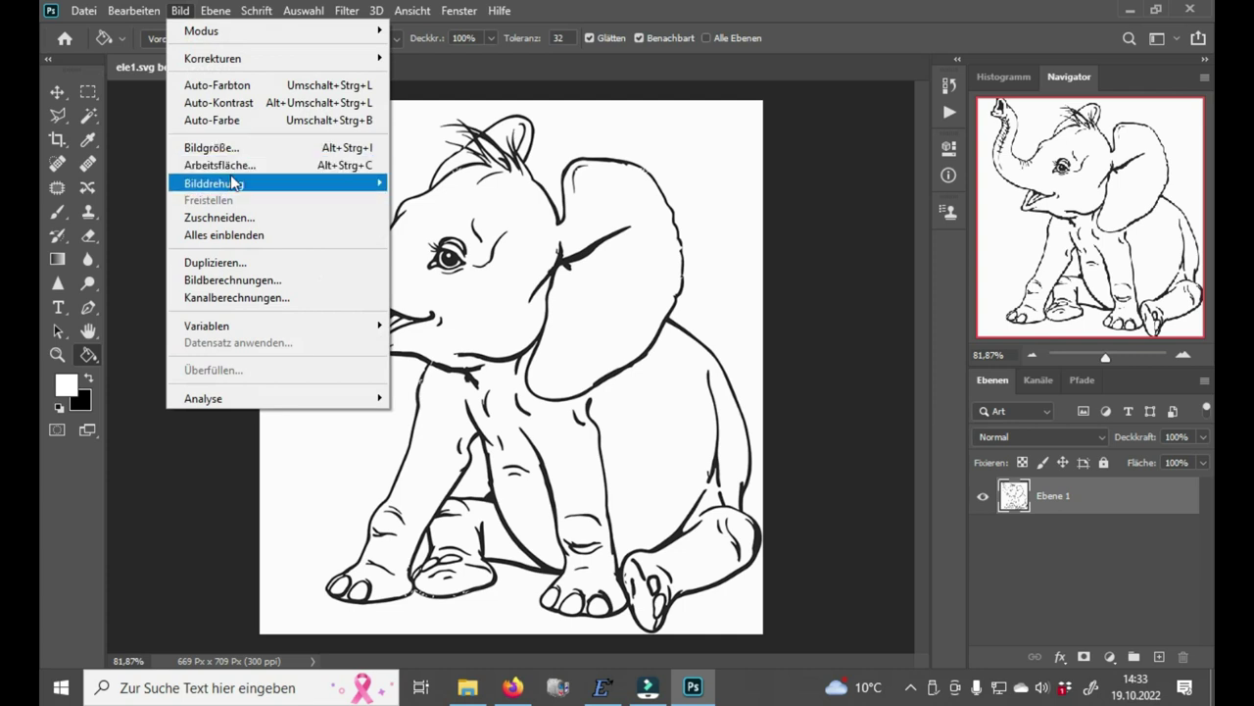
{"action": "left_click", "coordinate": [233, 160]}
{"action": "left_click", "coordinate": [807, 181]}
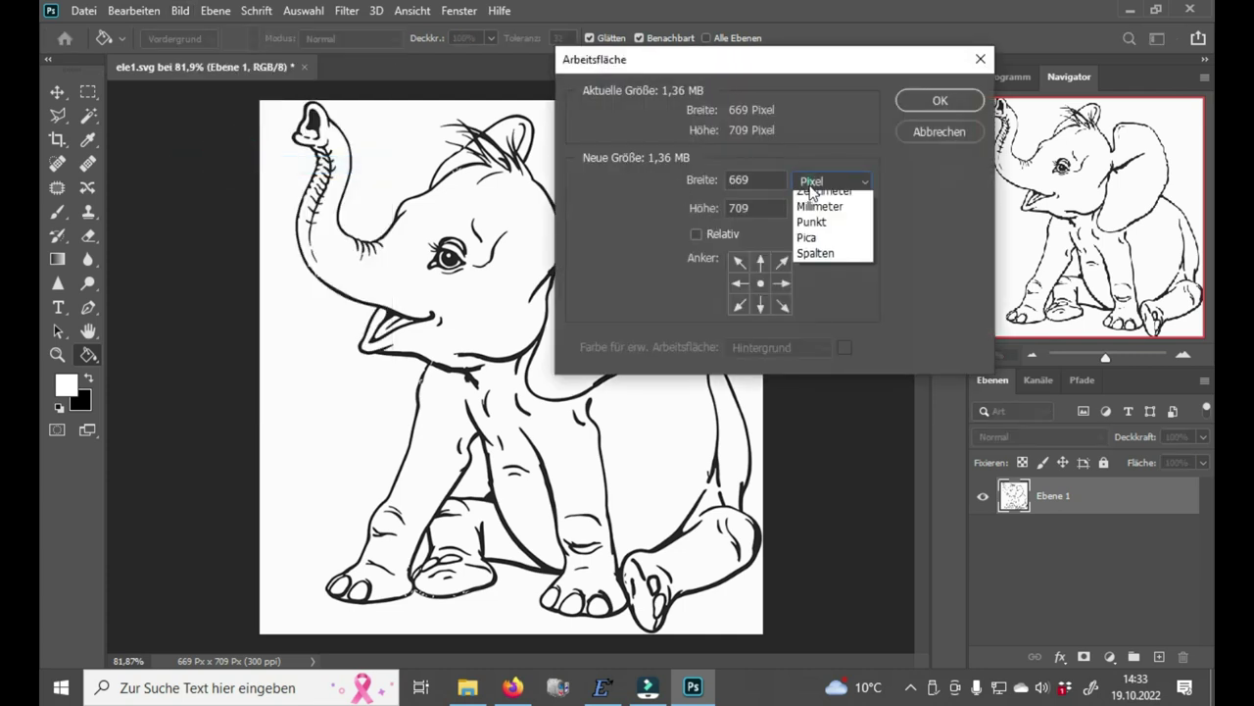
{"action": "left_click", "coordinate": [815, 244]}
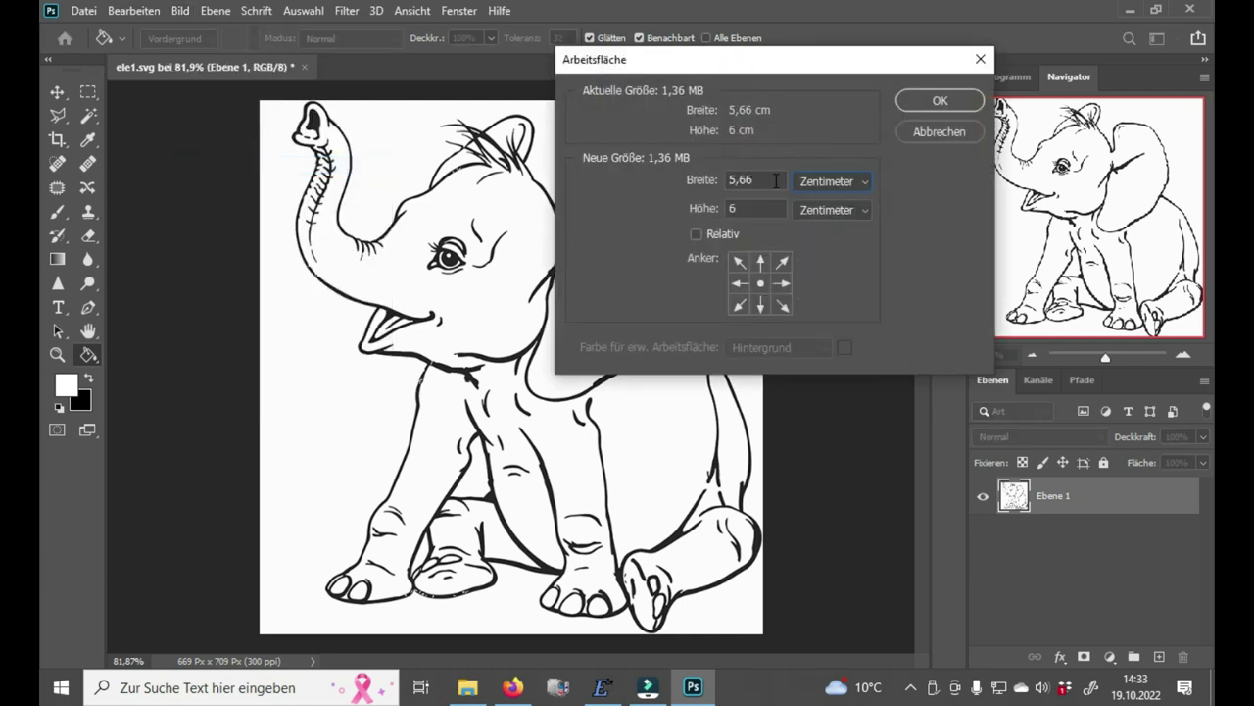
{"action": "type", "text": "65"}
{"action": "key", "text": "BackSpace"}
{"action": "type", "text": ",5"}
{"action": "left_click", "coordinate": [743, 210]}
{"action": "type", "text": ",5"}
{"action": "key", "text": "Return"}
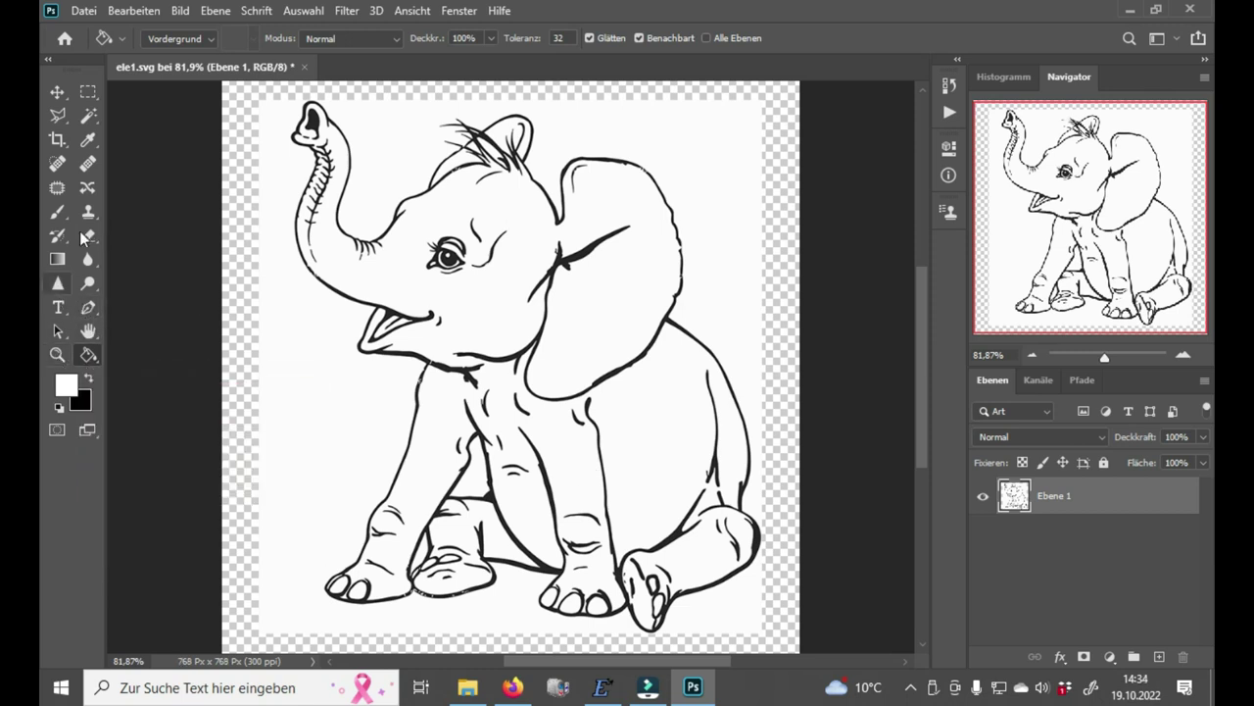
Step: Fill the transparent border around the elephant with white using the Paint Bucket
{"action": "left_click", "coordinate": [73, 390]}
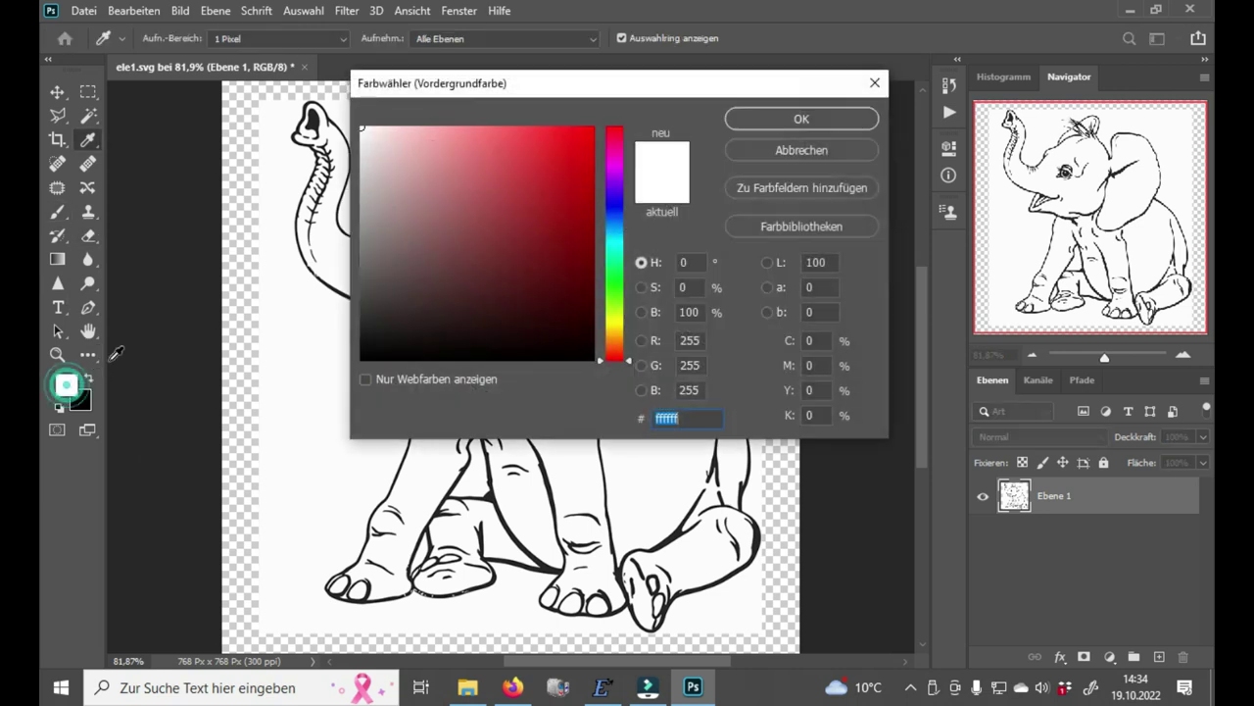
{"action": "left_click", "coordinate": [774, 150]}
{"action": "key", "text": "g"}
{"action": "left_click", "coordinate": [246, 401]}
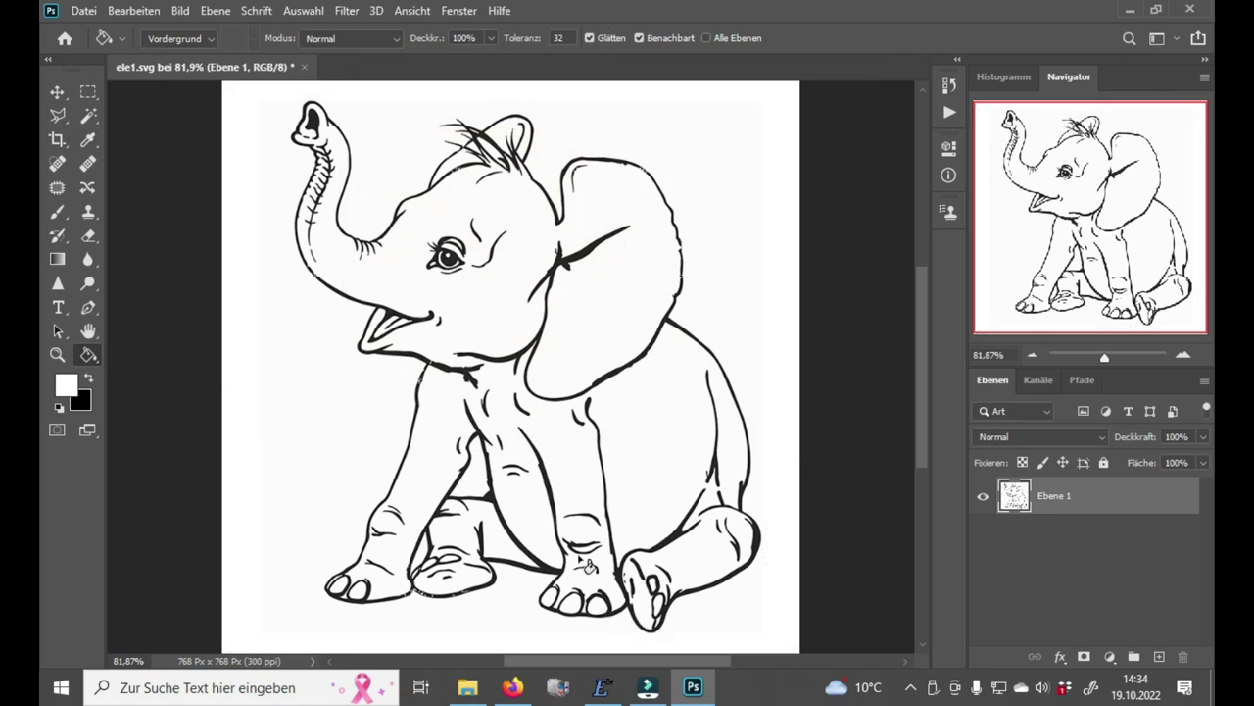
Step: Make black the foreground colour and fill the elephant's belly, hind leg and front foot outlines with it
{"action": "left_click", "coordinate": [88, 376]}
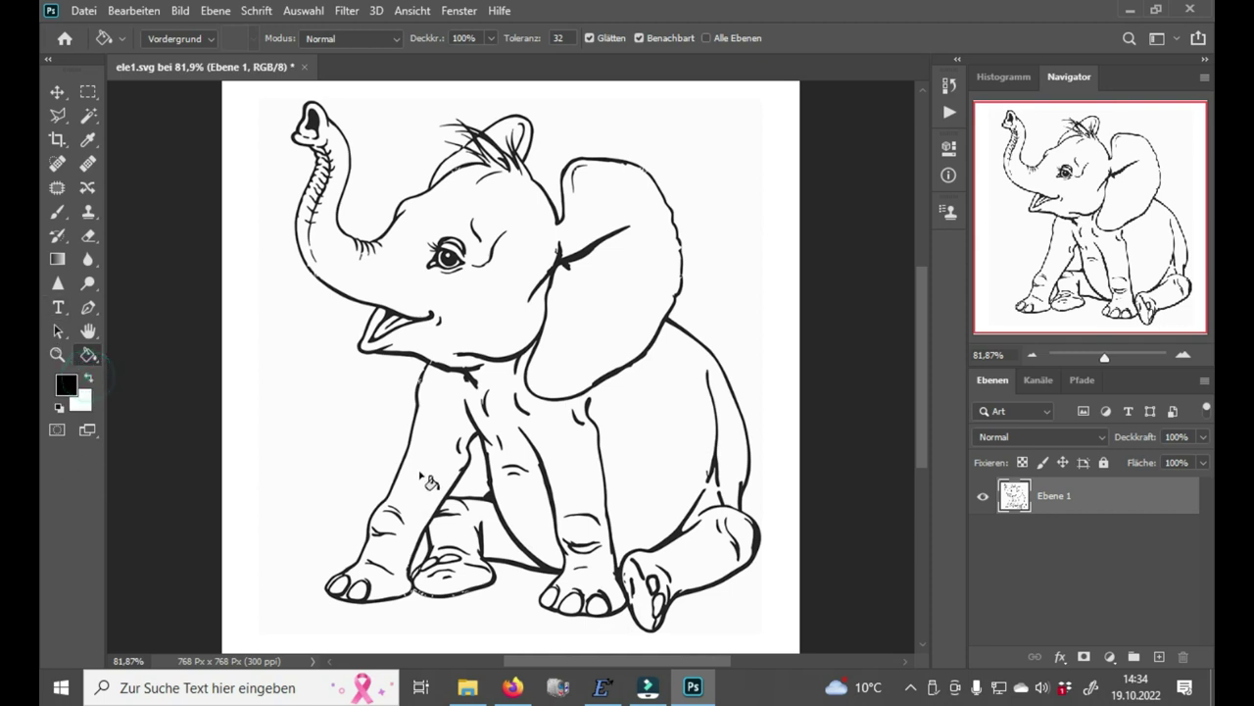
{"action": "left_click", "coordinate": [500, 510]}
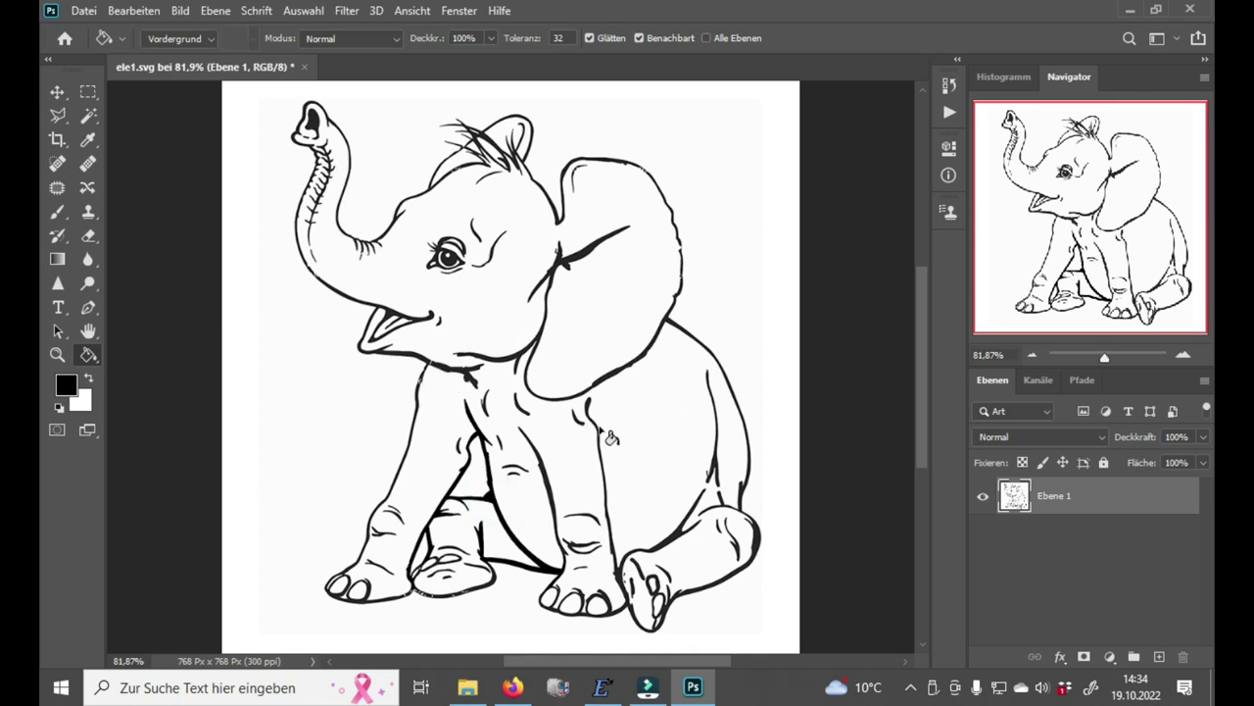
{"action": "left_click", "coordinate": [760, 545]}
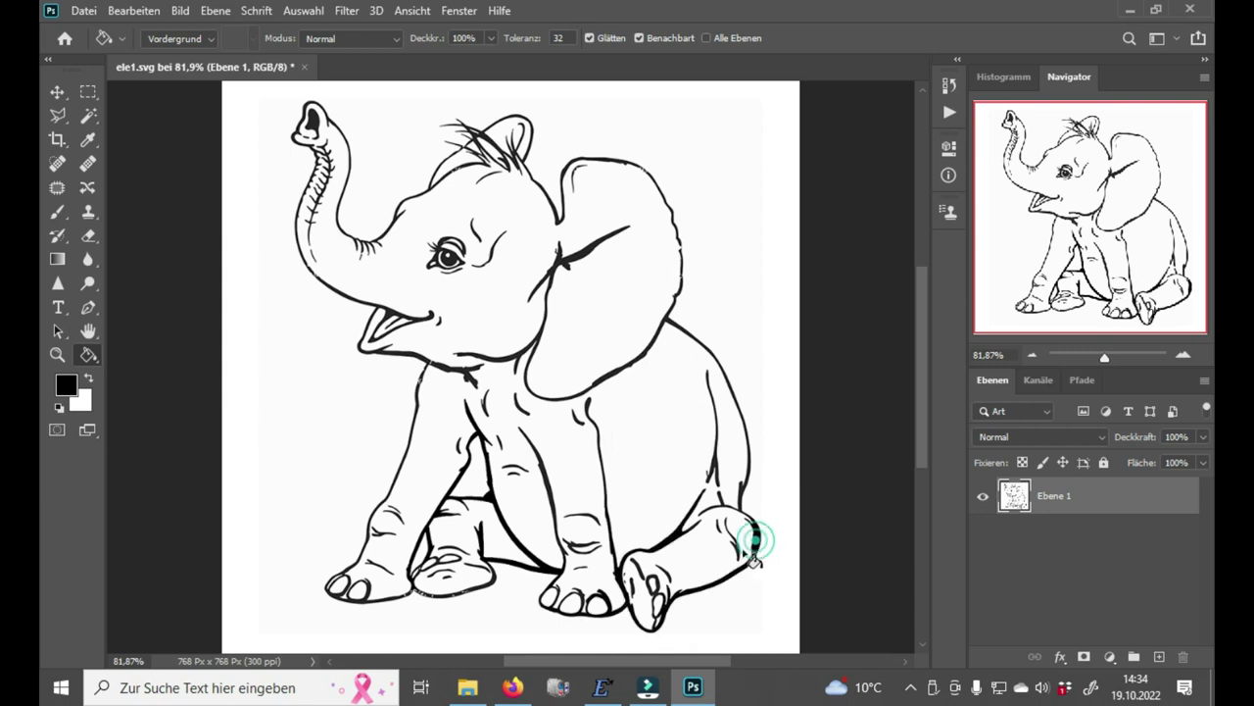
{"action": "left_click", "coordinate": [387, 593]}
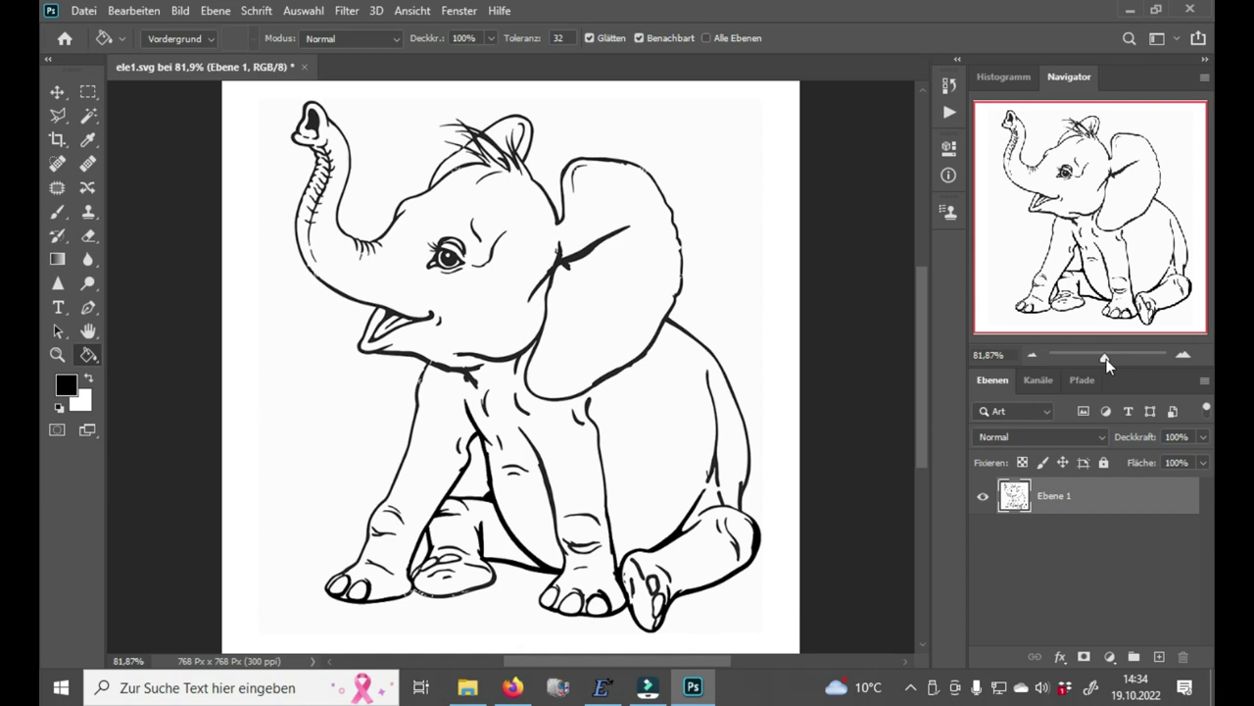
Step: Activate the Brush tool, check its size and hardness settings, and bring the elephant's chest into close view
{"action": "left_click", "coordinate": [56, 214]}
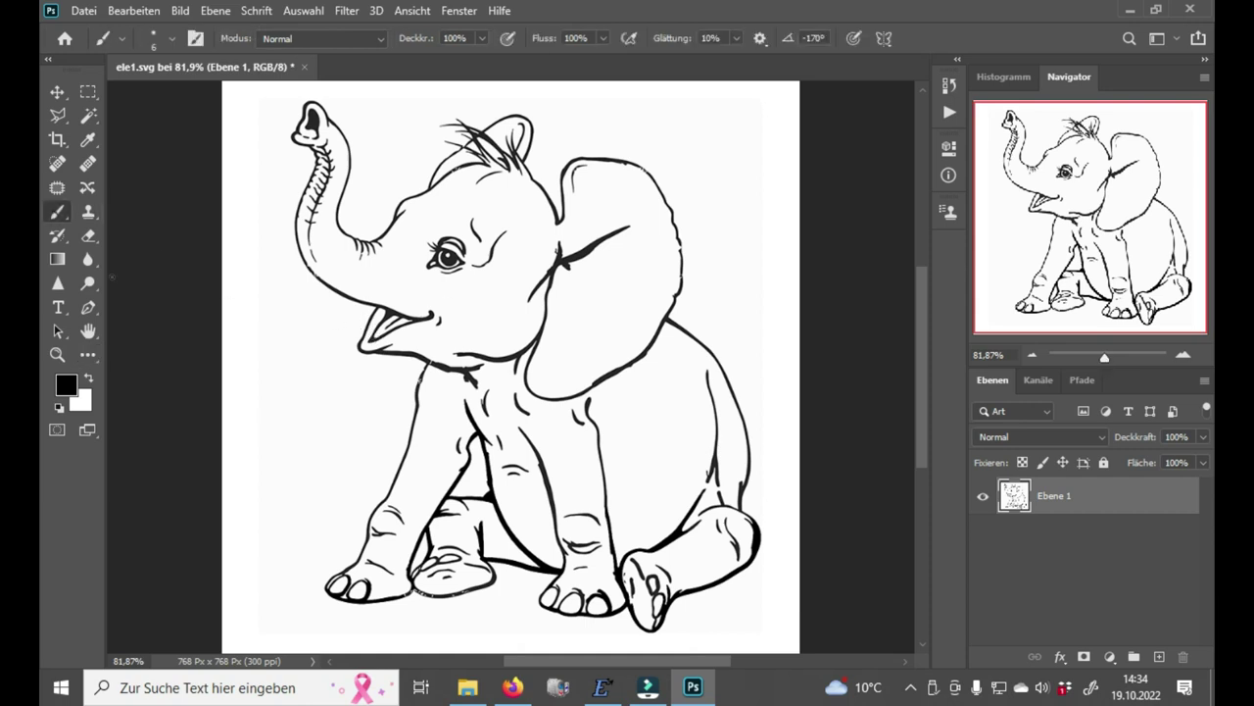
{"action": "right_click", "coordinate": [345, 380]}
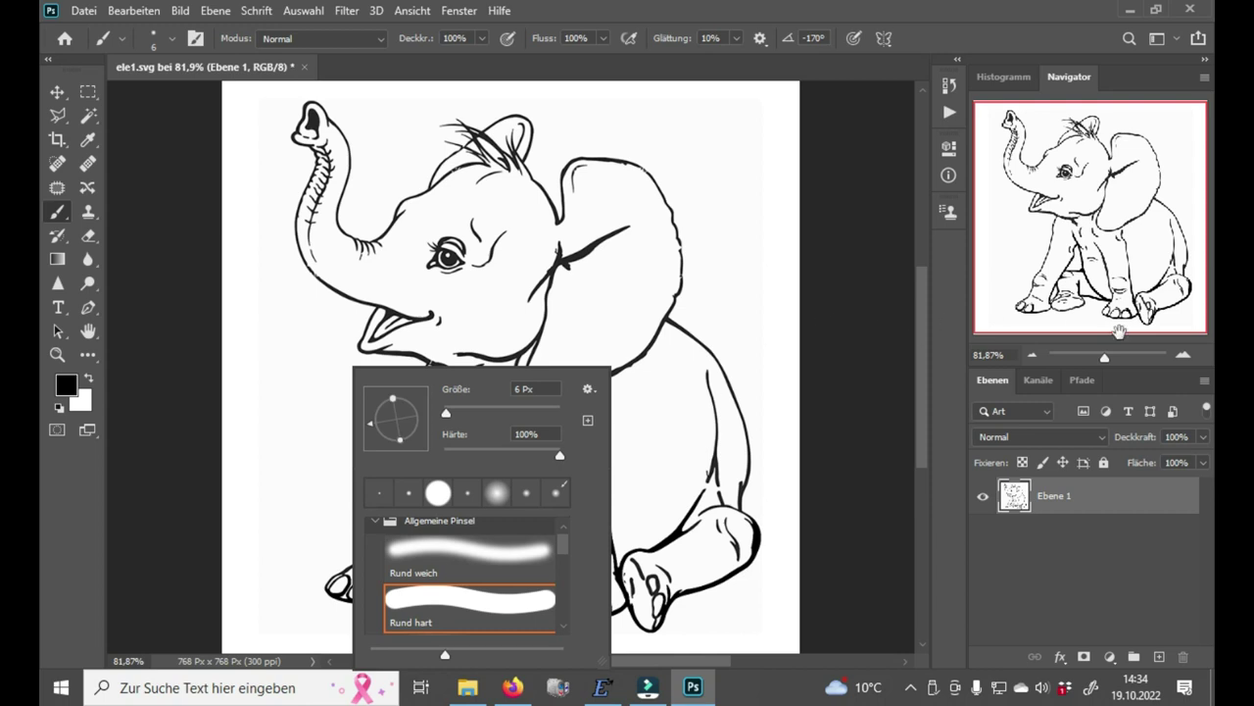
{"action": "left_click_drag", "start_coordinate": [1105, 360], "coordinate": [1123, 362]}
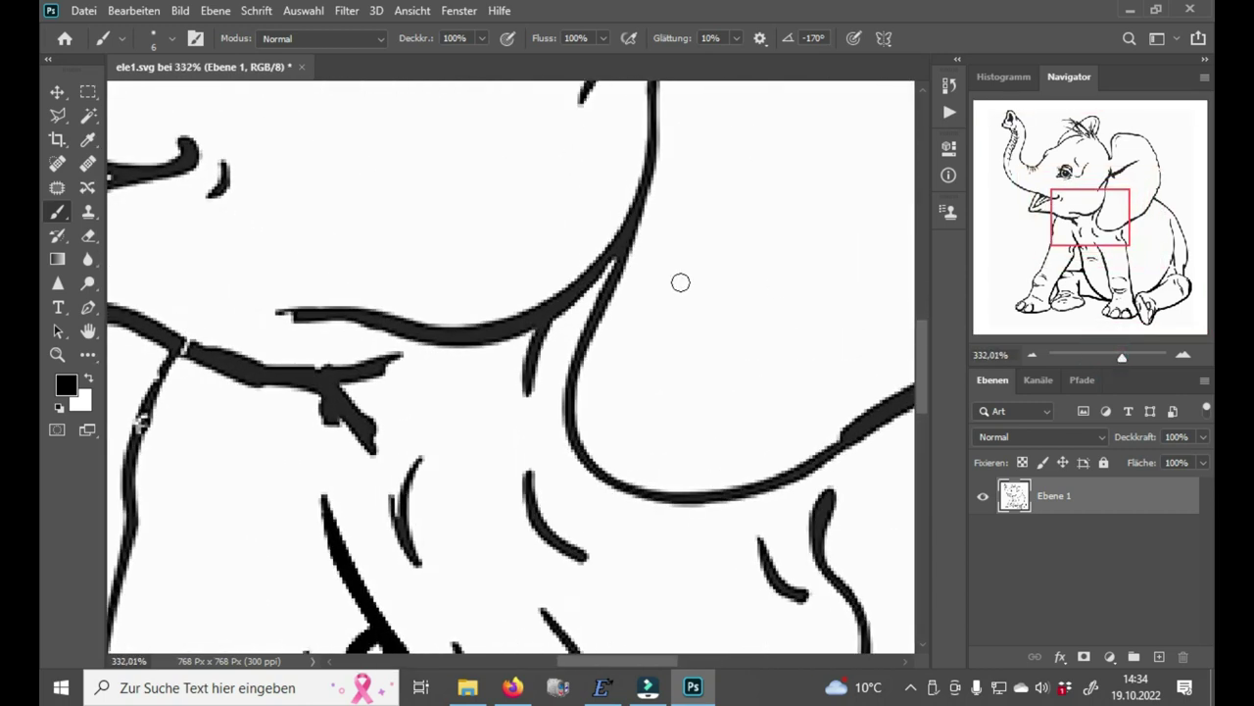
Step: Paint black test strokes inside the elephant's ear with the 6 px brush and with a 10 px brush
{"action": "mouse_move", "coordinate": [610, 341]}
{"action": "left_mouse_down"}
{"action": "mouse_move", "coordinate": [609, 432]}
{"action": "mouse_move", "coordinate": [635, 459]}
{"action": "mouse_move", "coordinate": [700, 465]}
{"action": "left_mouse_up"}
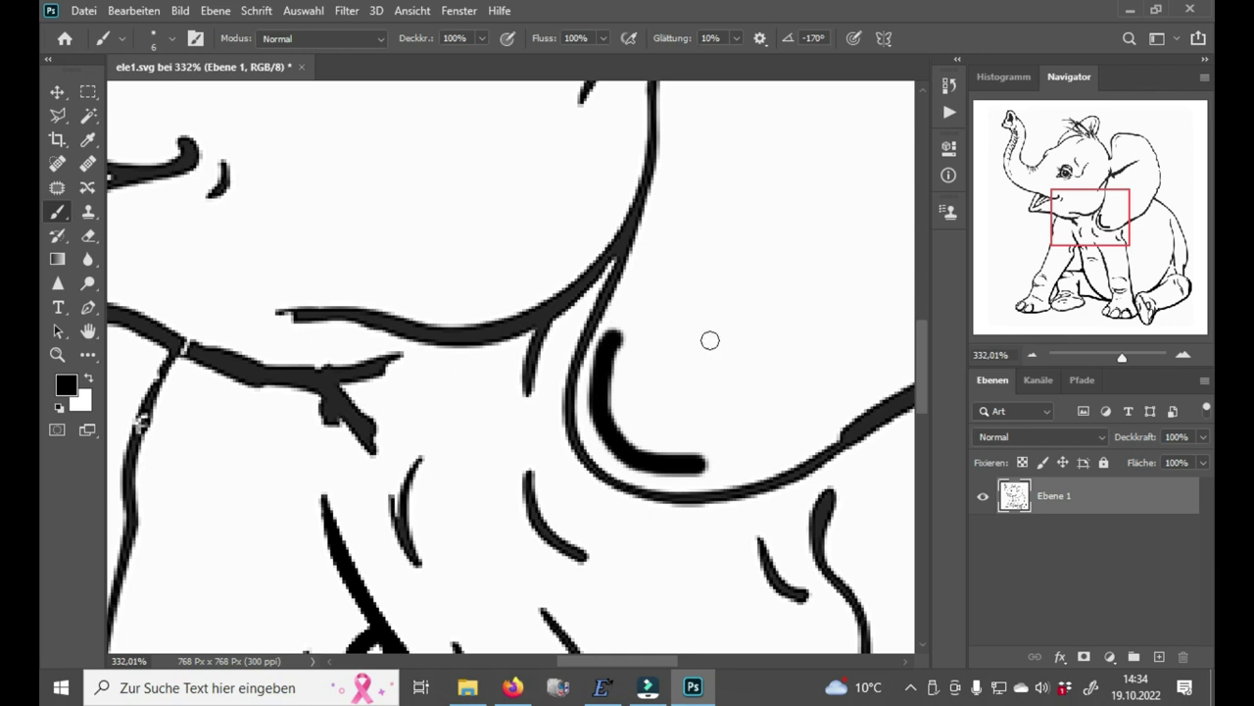
{"action": "right_click", "coordinate": [659, 311]}
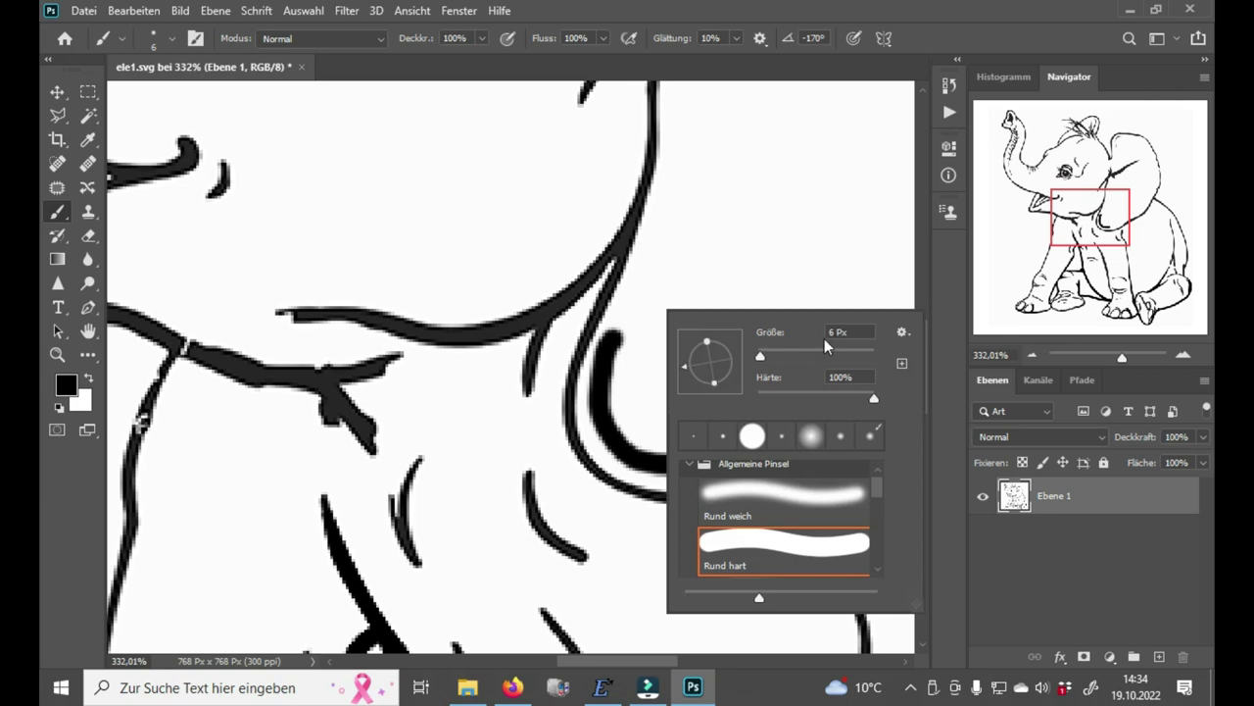
{"action": "type", "text": "01"}
{"action": "type", "text": "0"}
{"action": "left_click", "coordinate": [695, 206]}
{"action": "mouse_move", "coordinate": [695, 205]}
{"action": "left_mouse_down"}
{"action": "mouse_move", "coordinate": [660, 344]}
{"action": "mouse_move", "coordinate": [678, 392]}
{"action": "mouse_move", "coordinate": [736, 408]}
{"action": "left_mouse_up"}
Step: Paint a 15 px test stroke in the ear and undo all the test strokes
{"action": "right_click", "coordinate": [797, 164]}
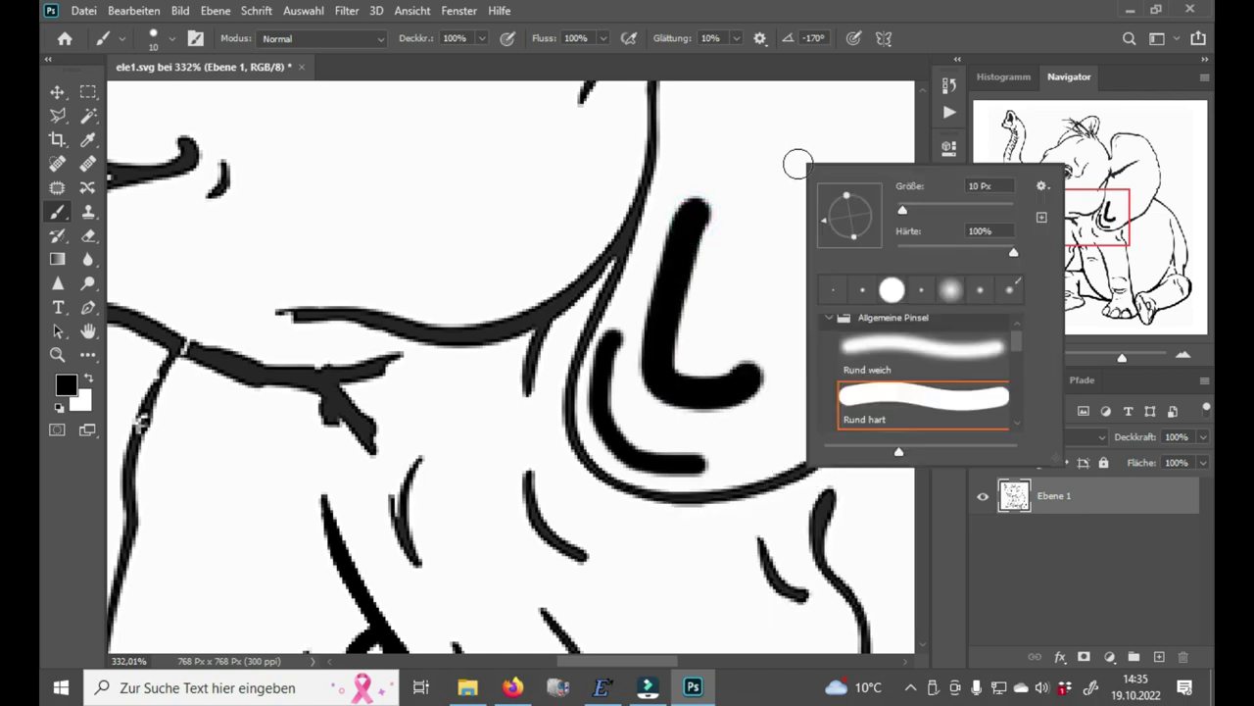
{"action": "type", "text": "15"}
{"action": "key", "text": "Return"}
{"action": "mouse_move", "coordinate": [806, 103]}
{"action": "left_mouse_down"}
{"action": "mouse_move", "coordinate": [751, 230]}
{"action": "mouse_move", "coordinate": [833, 272]}
{"action": "left_mouse_up"}
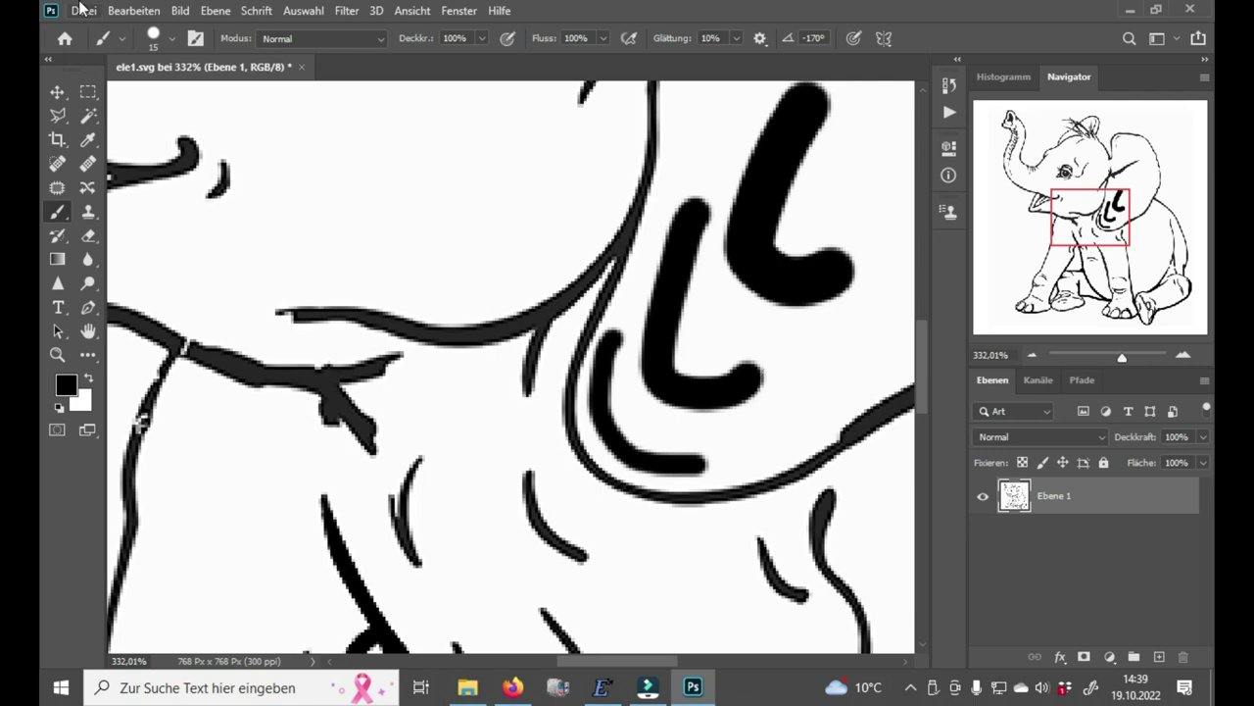
{"action": "key", "text": "ctrl+z"}
{"action": "key", "text": "ctrl+z"}
{"action": "key", "text": "ctrl+z"}
{"action": "key", "text": "ctrl+z"}
Step: Set the brush size to 6 px and paint over the nostril line at the trunk tip in black
{"action": "right_click", "coordinate": [701, 267]}
{"action": "left_click_drag", "start_coordinate": [939, 304], "coordinate": [872, 355]}
{"action": "type", "text": "6"}
{"action": "left_click", "coordinate": [656, 285]}
{"action": "key", "text": "Return"}
{"action": "left_click_drag", "start_coordinate": [1090, 217], "coordinate": [1013, 128]}
{"action": "right_click", "coordinate": [443, 324]}
{"action": "left_click", "coordinate": [444, 324]}
{"action": "left_click_drag", "start_coordinate": [479, 229], "coordinate": [490, 323]}
Step: Set the brush size to 10 px and thicken the outer contour of the elephant's trunk and head
{"action": "right_click", "coordinate": [630, 241]}
{"action": "type", "text": "10"}
{"action": "key", "text": "Return"}
{"action": "mouse_move", "coordinate": [412, 338]}
{"action": "left_mouse_down"}
{"action": "mouse_move", "coordinate": [464, 377]}
{"action": "mouse_move", "coordinate": [455, 485]}
{"action": "mouse_move", "coordinate": [408, 291]}
{"action": "mouse_move", "coordinate": [481, 169]}
{"action": "mouse_move", "coordinate": [625, 364]}
{"action": "mouse_move", "coordinate": [597, 591]}
{"action": "left_mouse_up"}
{"action": "left_click_drag", "start_coordinate": [1030, 130], "coordinate": [1038, 163]}
{"action": "mouse_move", "coordinate": [525, 235]}
{"action": "left_mouse_down"}
{"action": "mouse_move", "coordinate": [629, 380]}
{"action": "mouse_move", "coordinate": [851, 181]}
{"action": "mouse_move", "coordinate": [434, 509]}
{"action": "mouse_move", "coordinate": [535, 371]}
{"action": "left_mouse_up"}
{"action": "mouse_move", "coordinate": [657, 283]}
{"action": "left_mouse_down"}
{"action": "mouse_move", "coordinate": [775, 222]}
{"action": "mouse_move", "coordinate": [830, 412]}
{"action": "mouse_move", "coordinate": [356, 257]}
{"action": "left_mouse_up"}
{"action": "mouse_move", "coordinate": [357, 257]}
{"action": "left_mouse_down"}
{"action": "mouse_move", "coordinate": [451, 375]}
{"action": "mouse_move", "coordinate": [582, 232]}
{"action": "mouse_move", "coordinate": [887, 319]}
{"action": "left_mouse_up"}
{"action": "mouse_move", "coordinate": [324, 176]}
{"action": "left_mouse_down"}
{"action": "mouse_move", "coordinate": [443, 429]}
{"action": "mouse_move", "coordinate": [464, 544]}
{"action": "left_mouse_up"}
Step: Thicken the outer contour along the ear edge, back, rump and outstretched hind leg with the 10 px brush
{"action": "left_click_drag", "start_coordinate": [1163, 160], "coordinate": [1165, 187]}
{"action": "mouse_move", "coordinate": [440, 264]}
{"action": "left_mouse_down"}
{"action": "mouse_move", "coordinate": [440, 399]}
{"action": "mouse_move", "coordinate": [374, 514]}
{"action": "left_mouse_up"}
{"action": "mouse_move", "coordinate": [1154, 202]}
{"action": "left_mouse_down"}
{"action": "mouse_move", "coordinate": [1193, 224]}
{"action": "mouse_move", "coordinate": [1194, 241]}
{"action": "left_mouse_up"}
{"action": "mouse_move", "coordinate": [376, 169]}
{"action": "left_mouse_down"}
{"action": "mouse_move", "coordinate": [542, 279]}
{"action": "mouse_move", "coordinate": [692, 597]}
{"action": "left_mouse_up"}
{"action": "left_click_drag", "start_coordinate": [1183, 235], "coordinate": [1191, 276]}
{"action": "mouse_move", "coordinate": [694, 147]}
{"action": "left_mouse_down"}
{"action": "mouse_move", "coordinate": [696, 420]}
{"action": "mouse_move", "coordinate": [755, 600]}
{"action": "left_mouse_up"}
{"action": "left_click_drag", "start_coordinate": [1182, 278], "coordinate": [1172, 322]}
{"action": "mouse_move", "coordinate": [856, 147]}
{"action": "left_mouse_down"}
{"action": "mouse_move", "coordinate": [843, 196]}
{"action": "mouse_move", "coordinate": [448, 536]}
{"action": "mouse_move", "coordinate": [308, 445]}
{"action": "left_mouse_up"}
Step: Thicken the outer contour of the feet and the lower front leg with the 10 px brush
{"action": "left_click_drag", "start_coordinate": [1166, 319], "coordinate": [1128, 319]}
{"action": "mouse_move", "coordinate": [412, 317]}
{"action": "left_mouse_down"}
{"action": "mouse_move", "coordinate": [344, 398]}
{"action": "mouse_move", "coordinate": [664, 478]}
{"action": "mouse_move", "coordinate": [682, 459]}
{"action": "left_mouse_up"}
{"action": "left_click_drag", "start_coordinate": [1127, 323], "coordinate": [1090, 323]}
{"action": "mouse_move", "coordinate": [499, 267]}
{"action": "left_mouse_down"}
{"action": "mouse_move", "coordinate": [687, 335]}
{"action": "mouse_move", "coordinate": [526, 349]}
{"action": "mouse_move", "coordinate": [228, 409]}
{"action": "mouse_move", "coordinate": [202, 383]}
{"action": "left_mouse_up"}
{"action": "left_click_drag", "start_coordinate": [1101, 317], "coordinate": [1042, 324]}
{"action": "mouse_move", "coordinate": [592, 154]}
{"action": "left_mouse_down"}
{"action": "mouse_move", "coordinate": [427, 353]}
{"action": "mouse_move", "coordinate": [493, 431]}
{"action": "mouse_move", "coordinate": [753, 410]}
{"action": "mouse_move", "coordinate": [783, 384]}
{"action": "left_mouse_up"}
{"action": "left_click_drag", "start_coordinate": [1038, 309], "coordinate": [1040, 275]}
{"action": "mouse_move", "coordinate": [568, 496]}
{"action": "left_mouse_down"}
{"action": "mouse_move", "coordinate": [639, 335]}
{"action": "mouse_move", "coordinate": [751, 161]}
{"action": "left_mouse_up"}
Step: Thicken the outer contour up the front leg and along the lower jaw and trunk underside with the 10 px brush
{"action": "left_click_drag", "start_coordinate": [1041, 282], "coordinate": [1061, 239]}
{"action": "mouse_move", "coordinate": [511, 607]}
{"action": "left_mouse_down"}
{"action": "mouse_move", "coordinate": [632, 233]}
{"action": "mouse_move", "coordinate": [615, 244]}
{"action": "mouse_move", "coordinate": [794, 323]}
{"action": "left_mouse_up"}
{"action": "left_click_drag", "start_coordinate": [1046, 227], "coordinate": [1013, 205]}
{"action": "mouse_move", "coordinate": [824, 392]}
{"action": "left_mouse_down"}
{"action": "mouse_move", "coordinate": [890, 418]}
{"action": "mouse_move", "coordinate": [685, 196]}
{"action": "mouse_move", "coordinate": [620, 335]}
{"action": "left_mouse_up"}
{"action": "left_click_drag", "start_coordinate": [1041, 205], "coordinate": [1036, 189]}
{"action": "mouse_move", "coordinate": [446, 190]}
{"action": "left_mouse_down"}
{"action": "mouse_move", "coordinate": [555, 292]}
{"action": "mouse_move", "coordinate": [714, 349]}
{"action": "left_mouse_up"}
{"action": "left_click_drag", "start_coordinate": [1018, 201], "coordinate": [993, 174]}
{"action": "left_click_drag", "start_coordinate": [406, 235], "coordinate": [439, 530]}
Step: Reduce the brush size to 6 px and thicken the inner crease line running along the trunk
{"action": "right_click", "coordinate": [740, 491]}
{"action": "left_click_drag", "start_coordinate": [834, 416], "coordinate": [829, 416]}
{"action": "left_click_drag", "start_coordinate": [1014, 179], "coordinate": [1025, 158]}
{"action": "left_click_drag", "start_coordinate": [412, 226], "coordinate": [356, 614]}
{"action": "left_click_drag", "start_coordinate": [1011, 149], "coordinate": [1014, 174]}
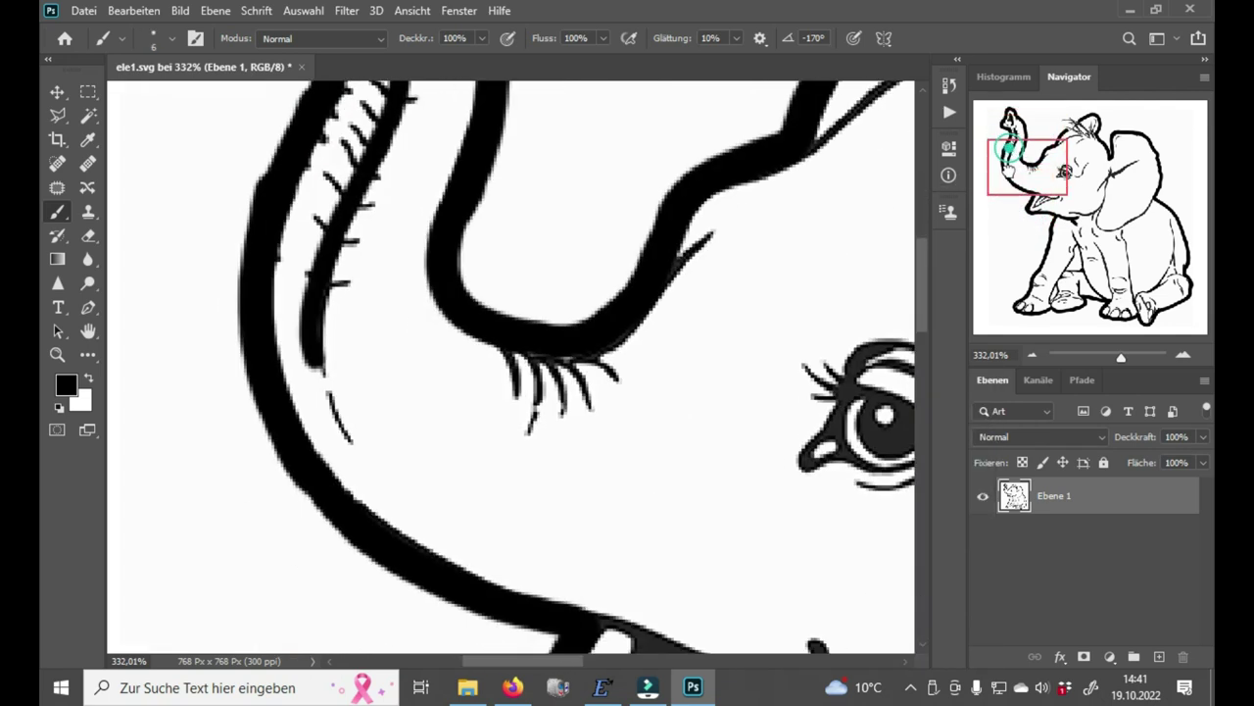
{"action": "left_click_drag", "start_coordinate": [358, 390], "coordinate": [394, 462]}
Step: Thicken the short wrinkles at the base of the trunk and the forehead crease with the 6 px brush
{"action": "left_click_drag", "start_coordinate": [527, 366], "coordinate": [544, 435]}
{"action": "left_click_drag", "start_coordinate": [572, 375], "coordinate": [575, 457]}
{"action": "left_click_drag", "start_coordinate": [632, 368], "coordinate": [668, 402]}
{"action": "left_click_drag", "start_coordinate": [760, 251], "coordinate": [676, 323]}
Step: Thicken the small cross wrinkles along the upper trunk's inner crease with the 6 px brush
{"action": "left_click_drag", "start_coordinate": [1035, 186], "coordinate": [1025, 165]}
{"action": "left_click_drag", "start_coordinate": [524, 162], "coordinate": [568, 324]}
{"action": "mouse_move", "coordinate": [520, 412]}
{"action": "left_mouse_down"}
{"action": "mouse_move", "coordinate": [490, 420]}
{"action": "mouse_move", "coordinate": [461, 500]}
{"action": "left_mouse_up"}
{"action": "mouse_move", "coordinate": [460, 412]}
{"action": "left_mouse_down"}
{"action": "mouse_move", "coordinate": [448, 426]}
{"action": "mouse_move", "coordinate": [490, 343]}
{"action": "left_mouse_up"}
{"action": "left_click_drag", "start_coordinate": [499, 323], "coordinate": [529, 276]}
{"action": "left_click_drag", "start_coordinate": [507, 234], "coordinate": [539, 247]}
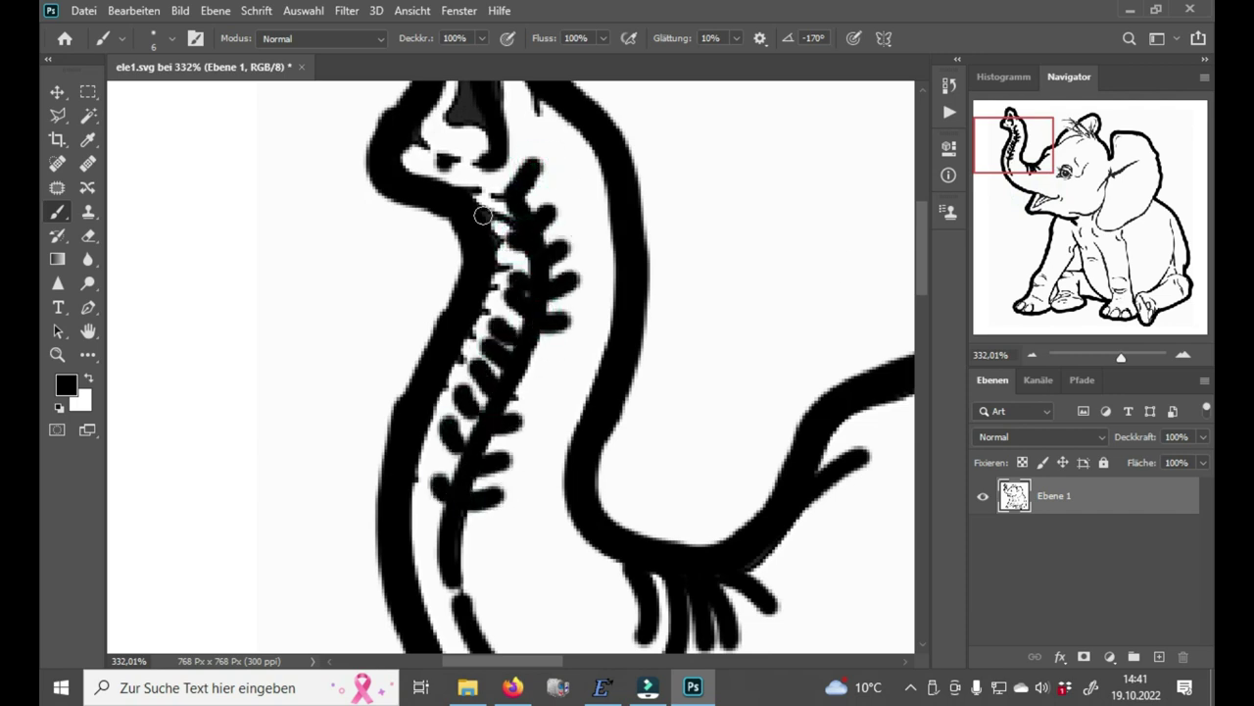
{"action": "left_click_drag", "start_coordinate": [480, 209], "coordinate": [510, 221]}
Step: Thicken the strands of the hair tuft on top of the elephant's head with the 6 px brush
{"action": "left_click_drag", "start_coordinate": [1015, 145], "coordinate": [1063, 133]}
{"action": "left_click_drag", "start_coordinate": [459, 493], "coordinate": [545, 427]}
{"action": "mouse_move", "coordinate": [482, 447]}
{"action": "left_mouse_down"}
{"action": "mouse_move", "coordinate": [691, 394]}
{"action": "mouse_move", "coordinate": [639, 469]}
{"action": "left_mouse_up"}
{"action": "left_click_drag", "start_coordinate": [658, 457], "coordinate": [689, 442]}
{"action": "left_click_drag", "start_coordinate": [556, 339], "coordinate": [667, 256]}
{"action": "left_click_drag", "start_coordinate": [779, 260], "coordinate": [801, 343]}
{"action": "left_click_drag", "start_coordinate": [829, 221], "coordinate": [845, 357]}
{"action": "left_click_drag", "start_coordinate": [797, 253], "coordinate": [821, 396]}
{"action": "left_click_drag", "start_coordinate": [468, 250], "coordinate": [781, 382]}
{"action": "left_click_drag", "start_coordinate": [574, 198], "coordinate": [629, 236]}
{"action": "left_click_drag", "start_coordinate": [580, 276], "coordinate": [760, 380]}
{"action": "left_click_drag", "start_coordinate": [673, 310], "coordinate": [701, 376]}
{"action": "left_click_drag", "start_coordinate": [526, 295], "coordinate": [676, 351]}
{"action": "left_click_drag", "start_coordinate": [658, 356], "coordinate": [706, 393]}
{"action": "left_click_drag", "start_coordinate": [827, 392], "coordinate": [836, 422]}
Step: Thicken the wrinkle lines between the elephant's eye and ear with the 6 px brush
{"action": "mouse_move", "coordinate": [1064, 126]}
{"action": "left_mouse_down"}
{"action": "mouse_move", "coordinate": [1116, 180]}
{"action": "mouse_move", "coordinate": [1071, 170]}
{"action": "left_mouse_up"}
{"action": "left_click_drag", "start_coordinate": [571, 174], "coordinate": [604, 267]}
{"action": "mouse_move", "coordinate": [573, 364]}
{"action": "left_mouse_down"}
{"action": "mouse_move", "coordinate": [635, 340]}
{"action": "mouse_move", "coordinate": [708, 228]}
{"action": "left_mouse_up"}
Step: Thicken the eye's front edge, its lower lid and the line beneath it in black
{"action": "left_click_drag", "start_coordinate": [1121, 357], "coordinate": [1133, 358]}
{"action": "left_click_drag", "start_coordinate": [1078, 188], "coordinate": [1070, 186]}
{"action": "mouse_move", "coordinate": [499, 274]}
{"action": "left_mouse_down"}
{"action": "mouse_move", "coordinate": [452, 346]}
{"action": "mouse_move", "coordinate": [465, 437]}
{"action": "left_mouse_up"}
{"action": "mouse_move", "coordinate": [526, 434]}
{"action": "left_mouse_down"}
{"action": "mouse_move", "coordinate": [644, 464]}
{"action": "mouse_move", "coordinate": [789, 390]}
{"action": "left_mouse_up"}
{"action": "mouse_move", "coordinate": [544, 527]}
{"action": "left_mouse_down"}
{"action": "mouse_move", "coordinate": [749, 499]}
{"action": "mouse_move", "coordinate": [792, 458]}
{"action": "left_mouse_up"}
Step: Set the brush size to 4 px and paint a white gap between the lower lid and the line beneath it
{"action": "right_click", "coordinate": [354, 470]}
{"action": "left_click_drag", "start_coordinate": [552, 390], "coordinate": [423, 419]}
{"action": "type", "text": "4"}
{"action": "key", "text": "Return"}
{"action": "left_click", "coordinate": [88, 377]}
{"action": "left_click_drag", "start_coordinate": [548, 483], "coordinate": [784, 434]}
{"action": "mouse_move", "coordinate": [784, 434]}
{"action": "left_mouse_down"}
{"action": "mouse_move", "coordinate": [734, 462]}
{"action": "mouse_move", "coordinate": [567, 484]}
{"action": "left_mouse_up"}
{"action": "left_click", "coordinate": [89, 378]}
Step: Thicken the upper eyelid folds and the three eyelashes in black with the 4 px brush
{"action": "mouse_move", "coordinate": [546, 221]}
{"action": "left_mouse_down"}
{"action": "mouse_move", "coordinate": [771, 337]}
{"action": "mouse_move", "coordinate": [808, 374]}
{"action": "left_mouse_up"}
{"action": "mouse_move", "coordinate": [555, 187]}
{"action": "left_mouse_down"}
{"action": "mouse_move", "coordinate": [793, 260]}
{"action": "mouse_move", "coordinate": [819, 282]}
{"action": "left_mouse_up"}
{"action": "mouse_move", "coordinate": [1064, 173]}
{"action": "left_mouse_down"}
{"action": "mouse_move", "coordinate": [1077, 157]}
{"action": "mouse_move", "coordinate": [1066, 167]}
{"action": "left_mouse_up"}
{"action": "left_click_drag", "start_coordinate": [409, 311], "coordinate": [441, 394]}
{"action": "left_click_drag", "start_coordinate": [353, 341], "coordinate": [421, 407]}
{"action": "left_click_drag", "start_coordinate": [343, 431], "coordinate": [427, 448]}
{"action": "left_click_drag", "start_coordinate": [485, 315], "coordinate": [752, 412]}
{"action": "left_click_drag", "start_coordinate": [528, 348], "coordinate": [639, 352]}
Step: Paint the white of the eye around the iris and the pupil highlight in white
{"action": "left_click", "coordinate": [88, 377]}
{"action": "left_click_drag", "start_coordinate": [1064, 168], "coordinate": [1064, 174]}
{"action": "left_click_drag", "start_coordinate": [510, 292], "coordinate": [481, 356]}
{"action": "mouse_move", "coordinate": [509, 413]}
{"action": "left_mouse_down"}
{"action": "mouse_move", "coordinate": [589, 442]}
{"action": "mouse_move", "coordinate": [692, 391]}
{"action": "left_mouse_up"}
{"action": "left_click_drag", "start_coordinate": [691, 391], "coordinate": [529, 418]}
{"action": "left_click", "coordinate": [581, 321]}
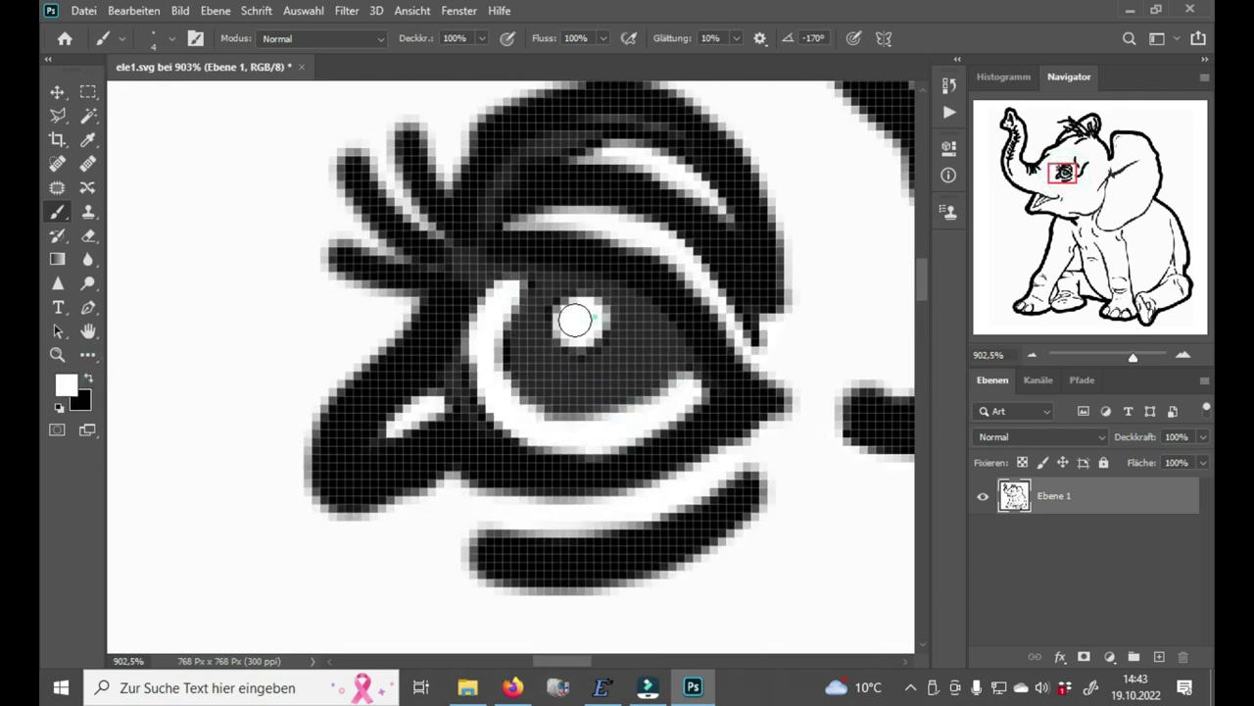
Step: Paint the slit in the eye's front corner white and thicken the lower lid in black
{"action": "left_click_drag", "start_coordinate": [382, 432], "coordinate": [418, 406]}
{"action": "left_click", "coordinate": [89, 378]}
{"action": "mouse_move", "coordinate": [484, 484]}
{"action": "left_mouse_down"}
{"action": "mouse_move", "coordinate": [679, 450]}
{"action": "mouse_move", "coordinate": [742, 421]}
{"action": "left_mouse_up"}
{"action": "left_click", "coordinate": [758, 378]}
Step: Set the brush size to 6 px and thicken the lip lines, inner mouth line and cheek crease in black
{"action": "left_click_drag", "start_coordinate": [1133, 358], "coordinate": [1125, 359]}
{"action": "mouse_move", "coordinate": [1078, 174]}
{"action": "left_mouse_down"}
{"action": "mouse_move", "coordinate": [1040, 217]}
{"action": "mouse_move", "coordinate": [1051, 203]}
{"action": "left_mouse_up"}
{"action": "right_click", "coordinate": [724, 198]}
{"action": "type", "text": "6"}
{"action": "left_click", "coordinate": [202, 342]}
{"action": "mouse_move", "coordinate": [519, 238]}
{"action": "left_mouse_down"}
{"action": "mouse_move", "coordinate": [560, 261]}
{"action": "mouse_move", "coordinate": [559, 392]}
{"action": "mouse_move", "coordinate": [806, 267]}
{"action": "mouse_move", "coordinate": [772, 251]}
{"action": "left_mouse_up"}
{"action": "left_click_drag", "start_coordinate": [831, 330], "coordinate": [854, 294]}
{"action": "left_click_drag", "start_coordinate": [630, 293], "coordinate": [553, 345]}
{"action": "left_click_drag", "start_coordinate": [593, 442], "coordinate": [528, 465]}
Step: Thicken the large ear's inner fold lines and its front edge beside the cheek in black
{"action": "mouse_move", "coordinate": [1039, 203]}
{"action": "left_mouse_down"}
{"action": "mouse_move", "coordinate": [1126, 173]}
{"action": "mouse_move", "coordinate": [1122, 146]}
{"action": "left_mouse_up"}
{"action": "mouse_move", "coordinate": [504, 235]}
{"action": "left_mouse_down"}
{"action": "mouse_move", "coordinate": [430, 306]}
{"action": "mouse_move", "coordinate": [440, 378]}
{"action": "left_mouse_up"}
{"action": "left_click_drag", "start_coordinate": [1131, 157], "coordinate": [1114, 190]}
{"action": "mouse_move", "coordinate": [581, 220]}
{"action": "left_mouse_down"}
{"action": "mouse_move", "coordinate": [490, 433]}
{"action": "mouse_move", "coordinate": [419, 529]}
{"action": "left_mouse_up"}
{"action": "left_click_drag", "start_coordinate": [449, 466], "coordinate": [418, 534]}
{"action": "left_click_drag", "start_coordinate": [1119, 187], "coordinate": [1117, 201]}
{"action": "mouse_move", "coordinate": [583, 166]}
{"action": "left_mouse_down"}
{"action": "mouse_move", "coordinate": [538, 411]}
{"action": "mouse_move", "coordinate": [505, 497]}
{"action": "left_mouse_up"}
{"action": "left_click_drag", "start_coordinate": [506, 497], "coordinate": [582, 162]}
Step: Thicken the jaw line under the cheek and the short fold branching from it
{"action": "left_click_drag", "start_coordinate": [1109, 198], "coordinate": [1093, 210]}
{"action": "mouse_move", "coordinate": [271, 433]}
{"action": "left_mouse_down"}
{"action": "mouse_move", "coordinate": [752, 312]}
{"action": "mouse_move", "coordinate": [600, 554]}
{"action": "left_mouse_up"}
{"action": "left_click_drag", "start_coordinate": [605, 468], "coordinate": [588, 532]}
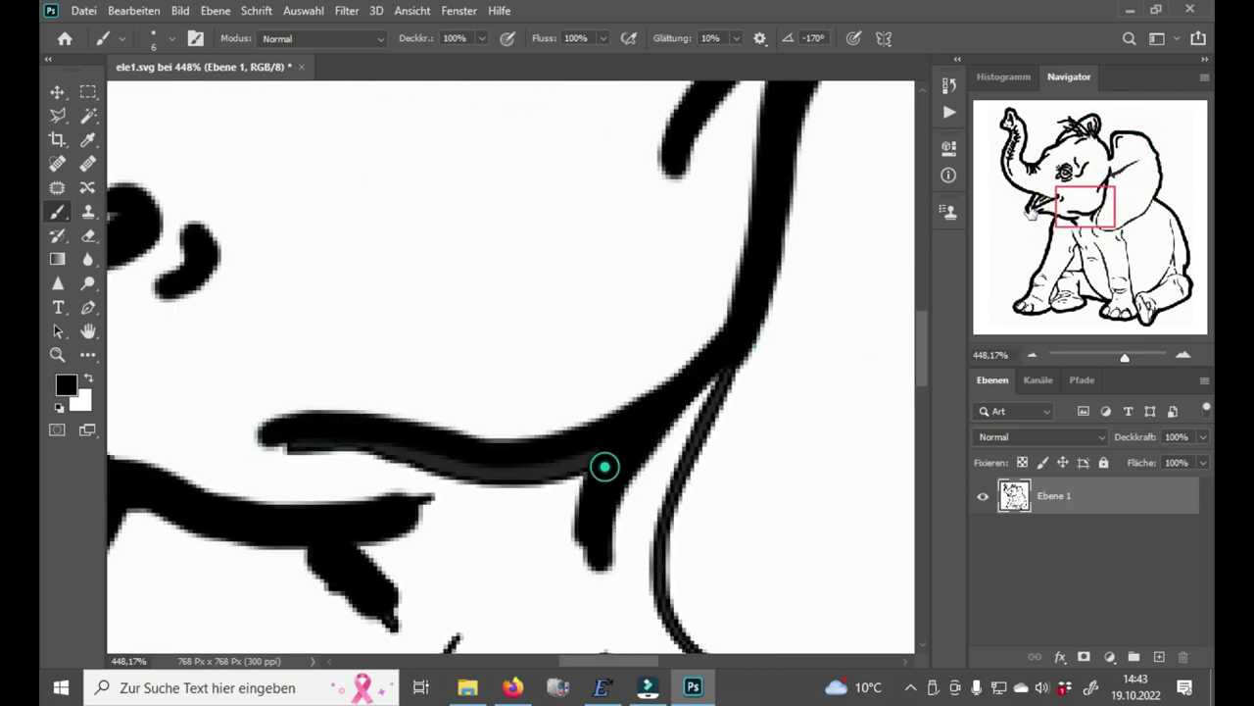
Step: Thicken the short fold lines on the neck and chest below the chin
{"action": "left_click_drag", "start_coordinate": [1087, 207], "coordinate": [1094, 231]}
{"action": "left_click_drag", "start_coordinate": [373, 312], "coordinate": [360, 463]}
{"action": "left_click_drag", "start_coordinate": [315, 355], "coordinate": [350, 475]}
{"action": "left_click_drag", "start_coordinate": [236, 371], "coordinate": [368, 602]}
{"action": "left_click_drag", "start_coordinate": [400, 555], "coordinate": [429, 643]}
{"action": "left_click_drag", "start_coordinate": [499, 333], "coordinate": [540, 442]}
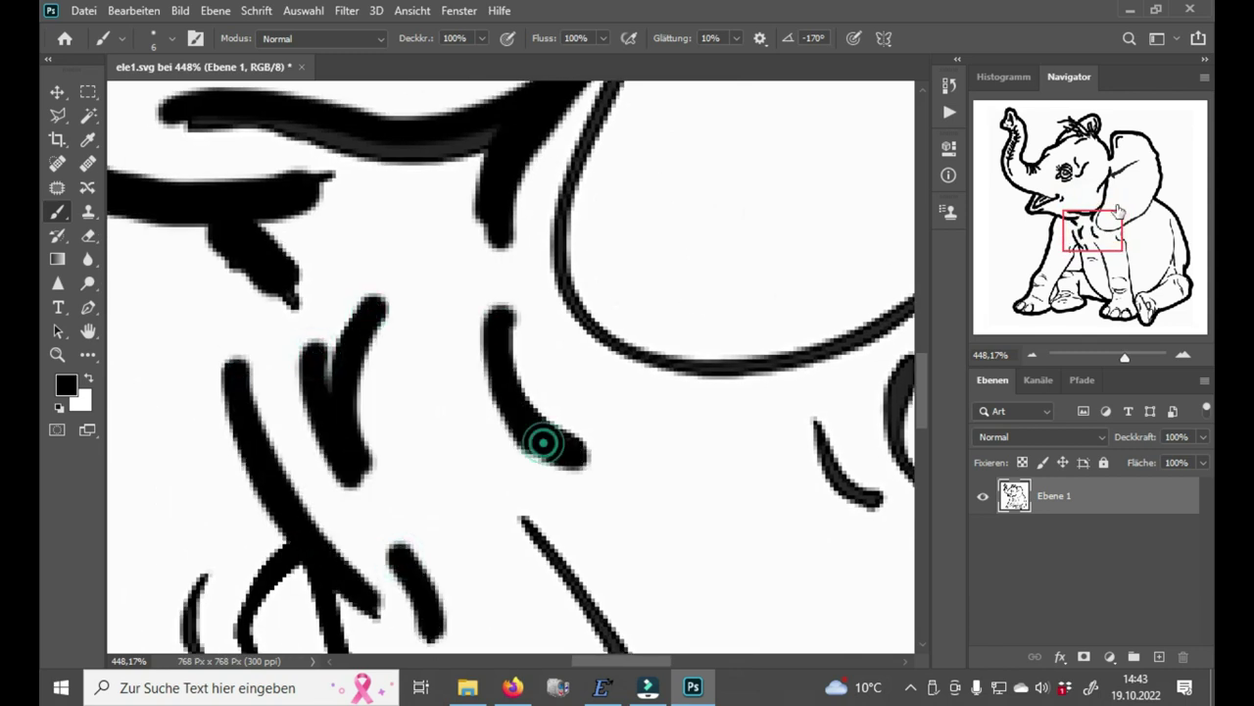
Step: Thicken the lower and rear edge of the large ear and the short shoulder crease beneath it
{"action": "left_click_drag", "start_coordinate": [1093, 230], "coordinate": [1113, 213]}
{"action": "mouse_move", "coordinate": [382, 230]}
{"action": "left_mouse_down"}
{"action": "mouse_move", "coordinate": [540, 548]}
{"action": "mouse_move", "coordinate": [669, 488]}
{"action": "left_mouse_up"}
{"action": "left_click_drag", "start_coordinate": [1114, 213], "coordinate": [1131, 210]}
{"action": "left_click_drag", "start_coordinate": [670, 409], "coordinate": [803, 221]}
{"action": "mouse_move", "coordinate": [803, 222]}
{"action": "left_mouse_down"}
{"action": "mouse_move", "coordinate": [579, 480]}
{"action": "mouse_move", "coordinate": [495, 538]}
{"action": "left_mouse_up"}
{"action": "left_click_drag", "start_coordinate": [1134, 202], "coordinate": [1112, 221]}
{"action": "left_click_drag", "start_coordinate": [786, 289], "coordinate": [622, 374]}
{"action": "left_click_drag", "start_coordinate": [596, 454], "coordinate": [651, 541]}
Step: Thicken the rear edge of the middle front leg, the line above the haunch and the hind leg's upper edge
{"action": "left_click_drag", "start_coordinate": [1110, 235], "coordinate": [1129, 249]}
{"action": "left_click_drag", "start_coordinate": [1125, 357], "coordinate": [1117, 358]}
{"action": "left_click_drag", "start_coordinate": [477, 283], "coordinate": [472, 308]}
{"action": "mouse_move", "coordinate": [469, 308]}
{"action": "left_mouse_down"}
{"action": "mouse_move", "coordinate": [498, 376]}
{"action": "mouse_move", "coordinate": [514, 534]}
{"action": "left_mouse_up"}
{"action": "left_click_drag", "start_coordinate": [1127, 245], "coordinate": [1124, 272]}
{"action": "mouse_move", "coordinate": [527, 302]}
{"action": "left_mouse_down"}
{"action": "mouse_move", "coordinate": [676, 517]}
{"action": "mouse_move", "coordinate": [799, 404]}
{"action": "mouse_move", "coordinate": [838, 338]}
{"action": "left_mouse_up"}
{"action": "mouse_move", "coordinate": [842, 301]}
{"action": "left_mouse_down"}
{"action": "mouse_move", "coordinate": [867, 207]}
{"action": "mouse_move", "coordinate": [876, 333]}
{"action": "left_mouse_up"}
{"action": "mouse_move", "coordinate": [759, 478]}
{"action": "left_mouse_down"}
{"action": "mouse_move", "coordinate": [822, 435]}
{"action": "mouse_move", "coordinate": [678, 521]}
{"action": "left_mouse_up"}
Step: Thicken the flank line, the haunch's top edge and the creases on the hind leg
{"action": "mouse_move", "coordinate": [1111, 277]}
{"action": "left_mouse_down"}
{"action": "mouse_move", "coordinate": [1160, 277]}
{"action": "mouse_move", "coordinate": [1158, 252]}
{"action": "left_mouse_up"}
{"action": "left_click_drag", "start_coordinate": [638, 196], "coordinate": [661, 438]}
{"action": "left_click_drag", "start_coordinate": [1161, 240], "coordinate": [1154, 267]}
{"action": "left_click_drag", "start_coordinate": [698, 335], "coordinate": [707, 360]}
{"action": "left_click_drag", "start_coordinate": [647, 396], "coordinate": [756, 369]}
{"action": "mouse_move", "coordinate": [693, 403]}
{"action": "left_mouse_down"}
{"action": "mouse_move", "coordinate": [698, 449]}
{"action": "mouse_move", "coordinate": [757, 534]}
{"action": "left_mouse_up"}
{"action": "left_click_drag", "start_coordinate": [779, 409], "coordinate": [803, 433]}
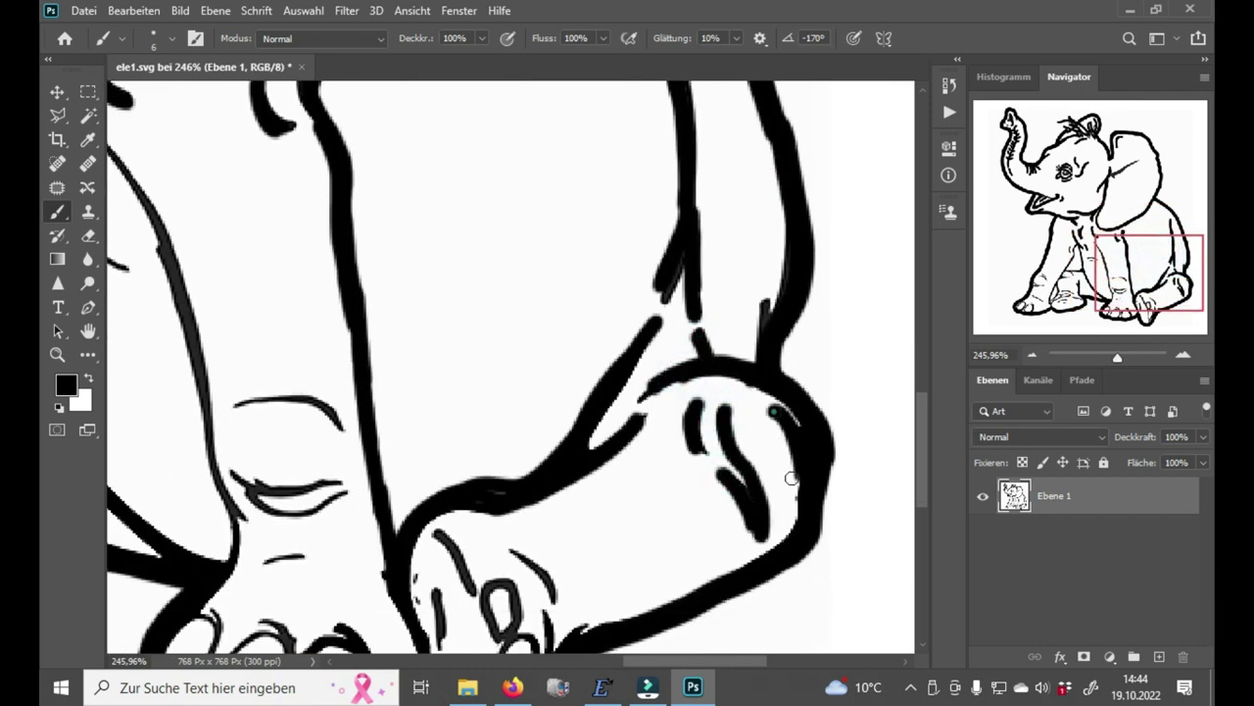
Step: Thicken the detail lines on the sole and toes of the outstretched hind foot
{"action": "left_click_drag", "start_coordinate": [1159, 298], "coordinate": [1141, 320]}
{"action": "left_click_drag", "start_coordinate": [643, 385], "coordinate": [687, 431]}
{"action": "left_click_drag", "start_coordinate": [570, 365], "coordinate": [601, 427]}
{"action": "left_click_drag", "start_coordinate": [565, 429], "coordinate": [572, 478]}
{"action": "left_click_drag", "start_coordinate": [629, 417], "coordinate": [637, 576]}
{"action": "left_click_drag", "start_coordinate": [681, 446], "coordinate": [730, 461]}
Step: Thicken the toenail outlines of the middle front foot and the crease above them
{"action": "mouse_move", "coordinate": [472, 453]}
{"action": "left_mouse_down"}
{"action": "mouse_move", "coordinate": [480, 461]}
{"action": "mouse_move", "coordinate": [462, 481]}
{"action": "mouse_move", "coordinate": [414, 499]}
{"action": "mouse_move", "coordinate": [410, 463]}
{"action": "left_mouse_up"}
{"action": "mouse_move", "coordinate": [339, 453]}
{"action": "left_mouse_down"}
{"action": "mouse_move", "coordinate": [330, 490]}
{"action": "mouse_move", "coordinate": [320, 457]}
{"action": "left_mouse_up"}
{"action": "left_click_drag", "start_coordinate": [395, 399], "coordinate": [432, 394]}
Step: Thicken the front contour of the middle front leg and the creases on its upper part and knee
{"action": "left_click_drag", "start_coordinate": [1132, 294], "coordinate": [1109, 275]}
{"action": "mouse_move", "coordinate": [348, 239]}
{"action": "left_mouse_down"}
{"action": "mouse_move", "coordinate": [423, 249]}
{"action": "mouse_move", "coordinate": [401, 266]}
{"action": "left_mouse_up"}
{"action": "mouse_move", "coordinate": [454, 218]}
{"action": "left_mouse_down"}
{"action": "mouse_move", "coordinate": [400, 127]}
{"action": "mouse_move", "coordinate": [539, 564]}
{"action": "left_mouse_up"}
{"action": "left_click_drag", "start_coordinate": [534, 387], "coordinate": [637, 402]}
{"action": "left_click_drag", "start_coordinate": [524, 446], "coordinate": [642, 451]}
{"action": "left_click_drag", "start_coordinate": [642, 465], "coordinate": [551, 460]}
Step: Thicken the inner line beside the middle front leg and the contour and upper lines of the far hind leg
{"action": "left_click_drag", "start_coordinate": [1113, 282], "coordinate": [1114, 273]}
{"action": "mouse_move", "coordinate": [482, 222]}
{"action": "left_mouse_down"}
{"action": "mouse_move", "coordinate": [503, 321]}
{"action": "mouse_move", "coordinate": [672, 602]}
{"action": "left_mouse_up"}
{"action": "left_click_drag", "start_coordinate": [487, 460], "coordinate": [490, 563]}
{"action": "left_click_drag", "start_coordinate": [457, 470], "coordinate": [481, 544]}
{"action": "left_click_drag", "start_coordinate": [385, 392], "coordinate": [497, 395]}
{"action": "left_click_drag", "start_coordinate": [400, 379], "coordinate": [484, 377]}
{"action": "left_click_drag", "start_coordinate": [419, 396], "coordinate": [450, 429]}
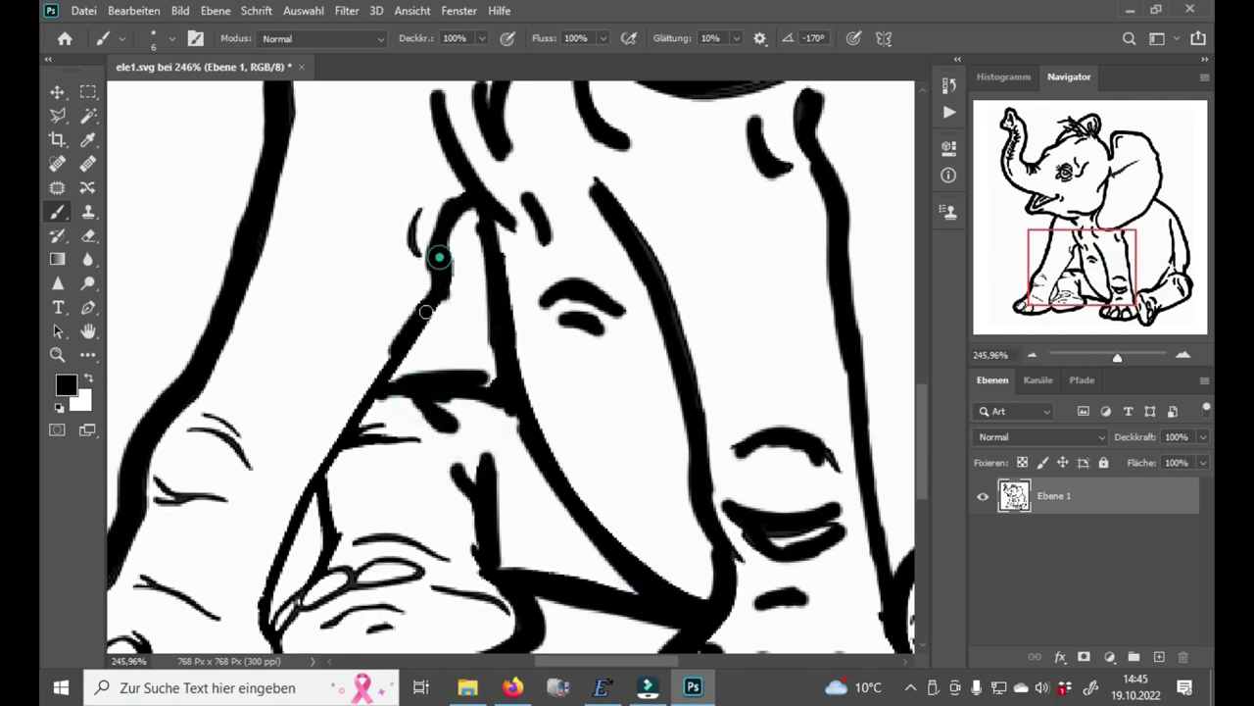
Step: Thicken the inner edge of the foremost front leg and the toes and creases of the far hind foot
{"action": "left_click_drag", "start_coordinate": [438, 257], "coordinate": [263, 608]}
{"action": "left_click_drag", "start_coordinate": [333, 475], "coordinate": [313, 561]}
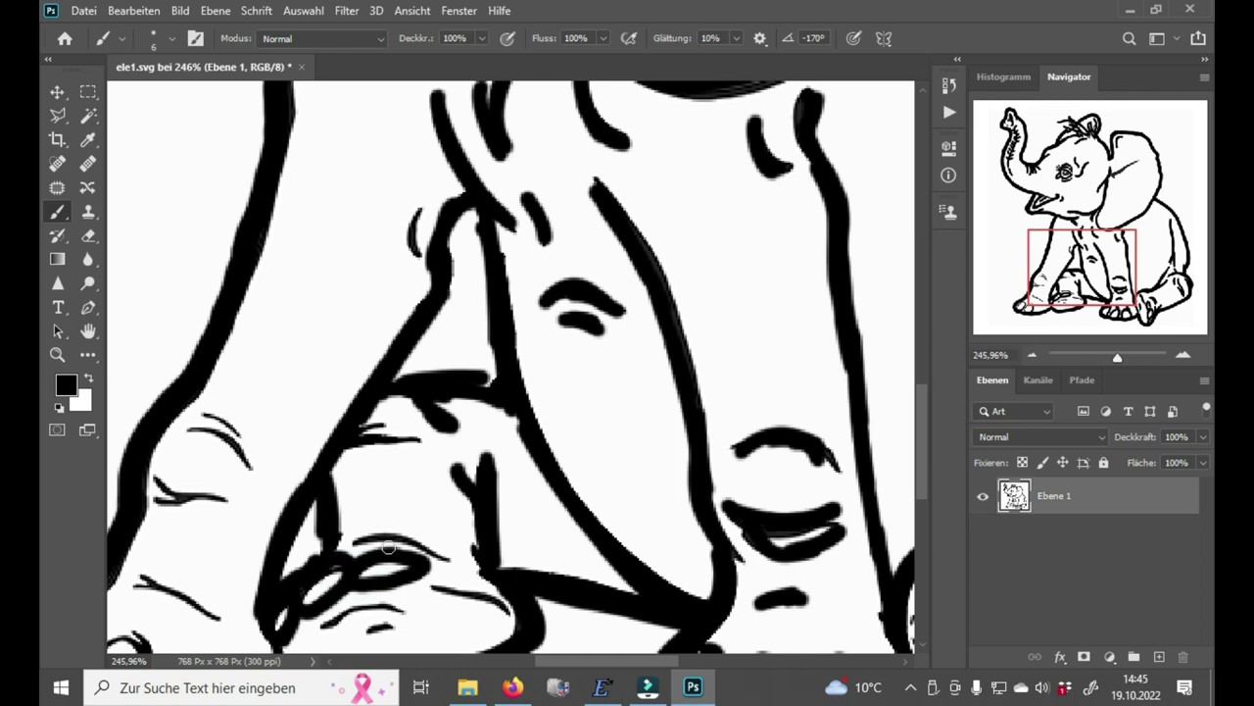
{"action": "left_click_drag", "start_coordinate": [389, 547], "coordinate": [446, 557]}
{"action": "left_click_drag", "start_coordinate": [358, 428], "coordinate": [419, 443]}
{"action": "left_click_drag", "start_coordinate": [1082, 268], "coordinate": [1072, 295]}
{"action": "left_click_drag", "start_coordinate": [402, 425], "coordinate": [475, 406]}
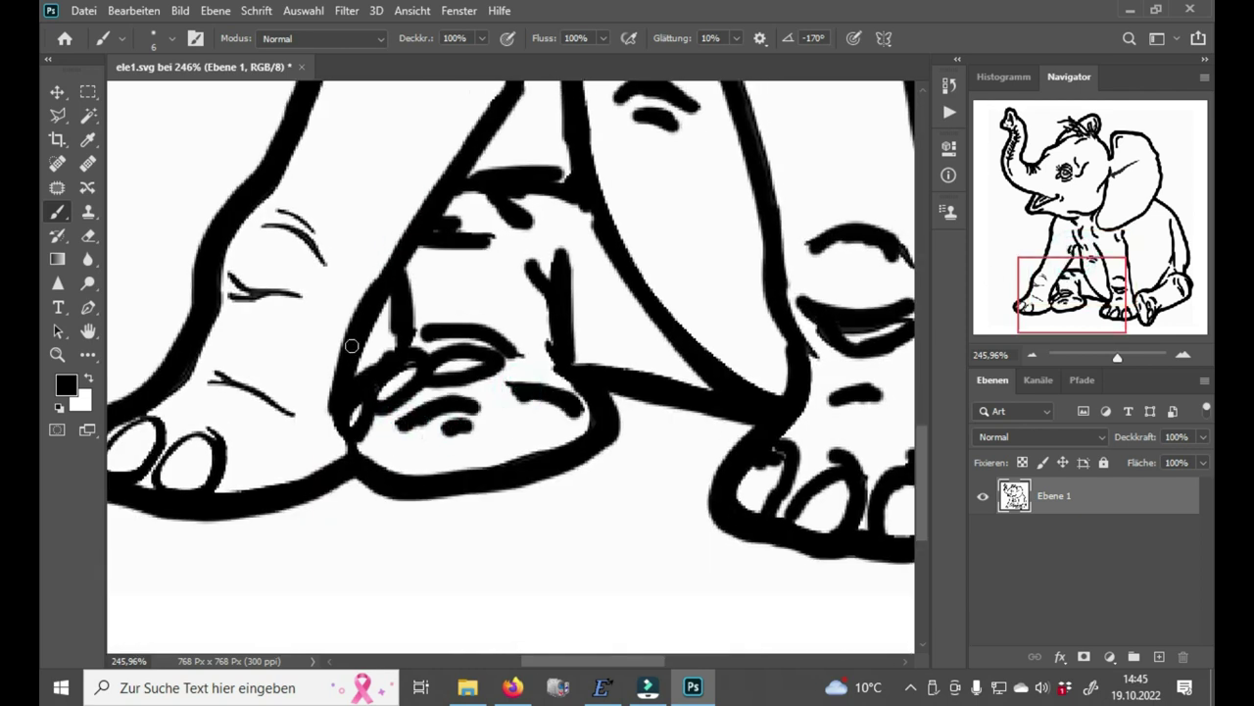
Step: Thicken the creases on the foremost front leg and the outlines of its toenails
{"action": "left_click_drag", "start_coordinate": [231, 279], "coordinate": [257, 291]}
{"action": "left_click_drag", "start_coordinate": [233, 296], "coordinate": [301, 295]}
{"action": "mouse_move", "coordinate": [265, 228]}
{"action": "left_mouse_down"}
{"action": "mouse_move", "coordinate": [322, 264]}
{"action": "mouse_move", "coordinate": [315, 233]}
{"action": "left_mouse_up"}
{"action": "left_click_drag", "start_coordinate": [1083, 307], "coordinate": [965, 300]}
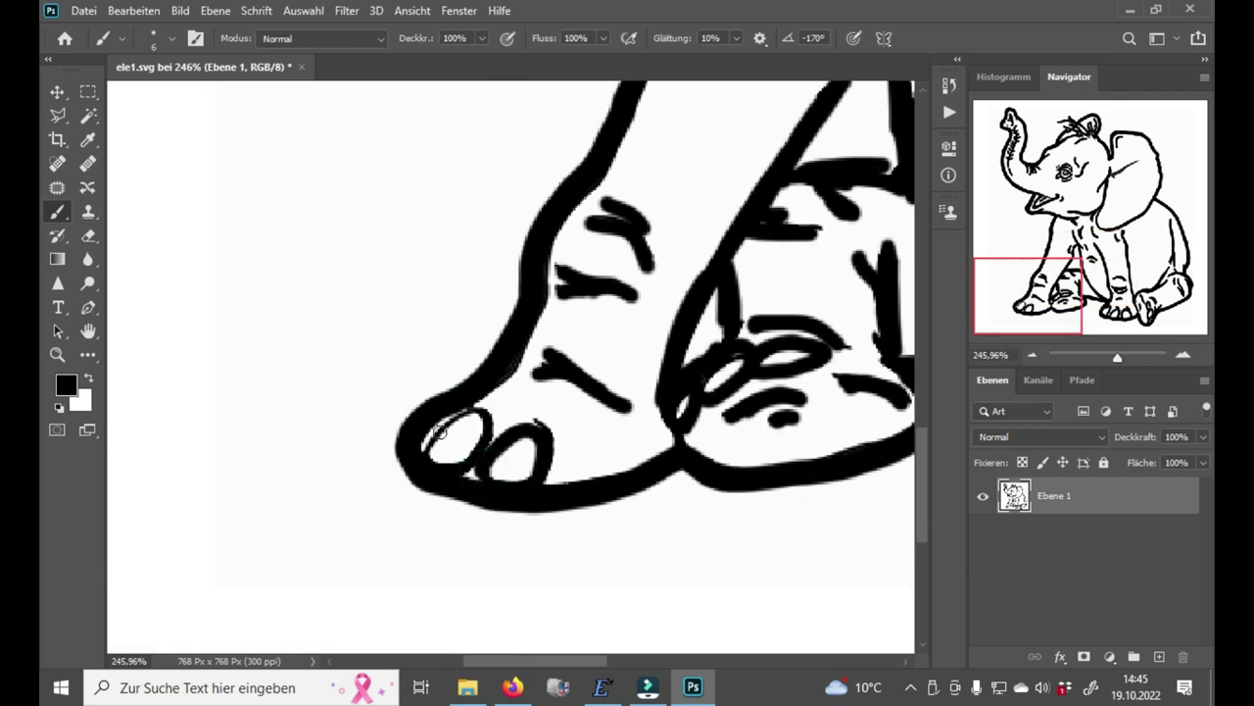
{"action": "left_click_drag", "start_coordinate": [441, 431], "coordinate": [470, 453]}
{"action": "left_click_drag", "start_coordinate": [1029, 294], "coordinate": [1043, 238]}
{"action": "left_click_drag", "start_coordinate": [1117, 357], "coordinate": [1092, 355]}
{"action": "key", "text": "ctrl+1"}
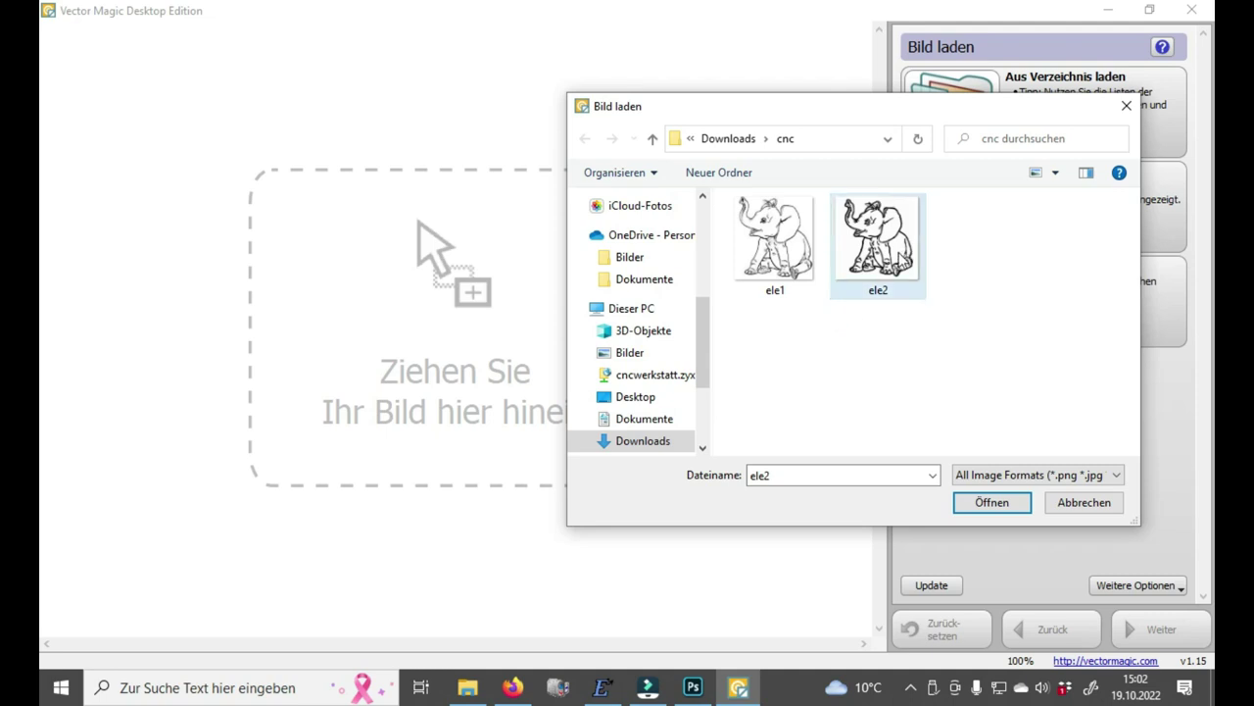
Step: Open the image ele2 from the cnc folder in Vector Magic
{"action": "left_click", "coordinate": [889, 230]}
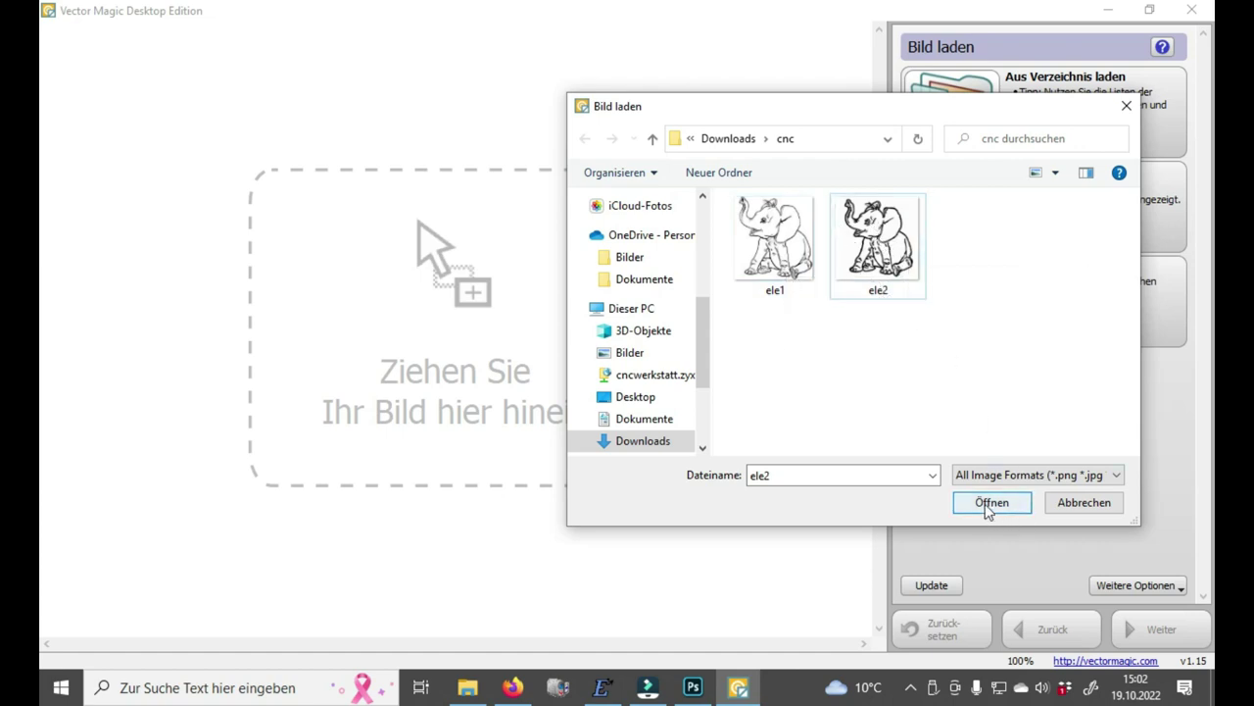
{"action": "left_click", "coordinate": [872, 256]}
{"action": "left_click", "coordinate": [991, 503]}
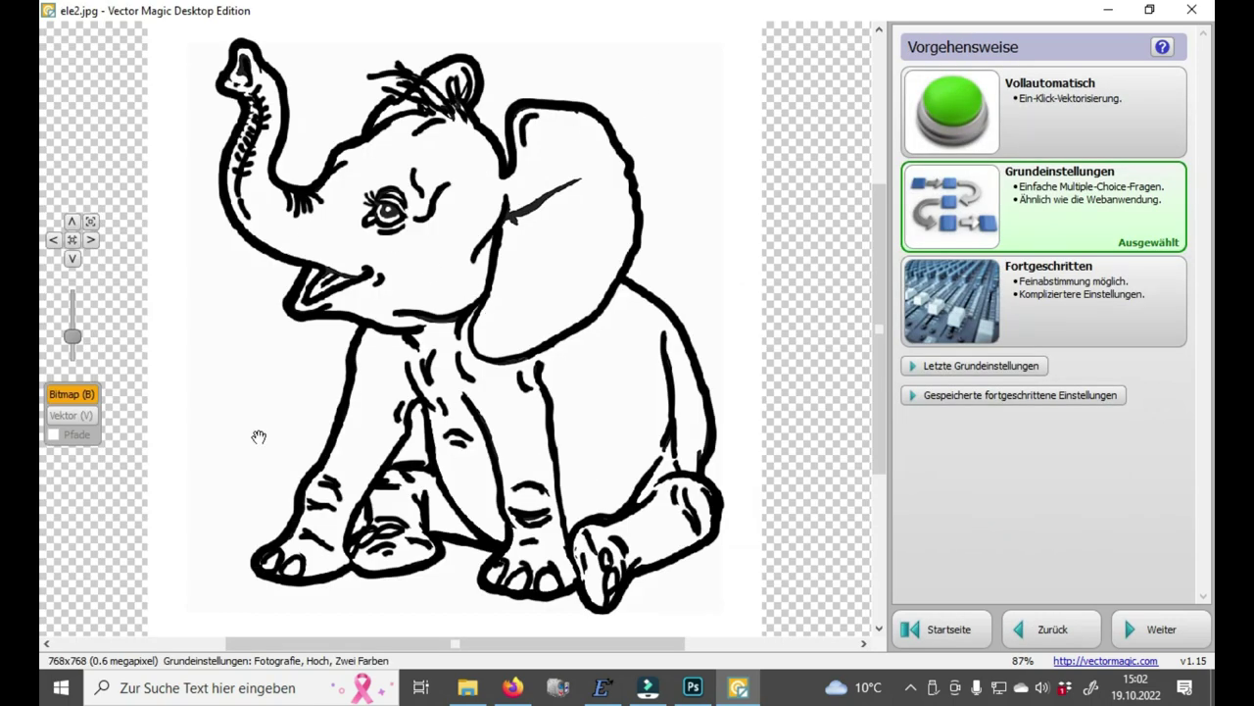
Step: Vectorize the image with the basic settings (Grundeinstellungen), using Fotografie, quality Hoch and Zwei Farben
{"action": "left_click", "coordinate": [1053, 216]}
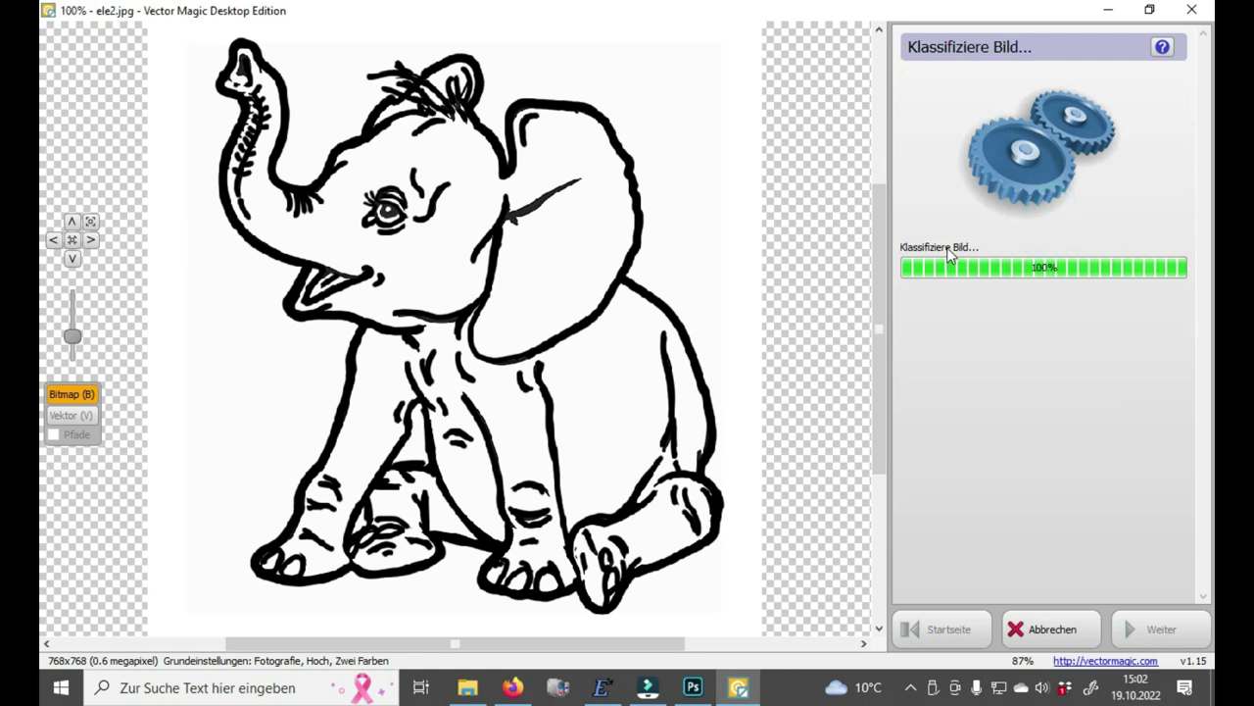
{"action": "left_click", "coordinate": [1045, 112]}
{"action": "left_click", "coordinate": [1046, 106]}
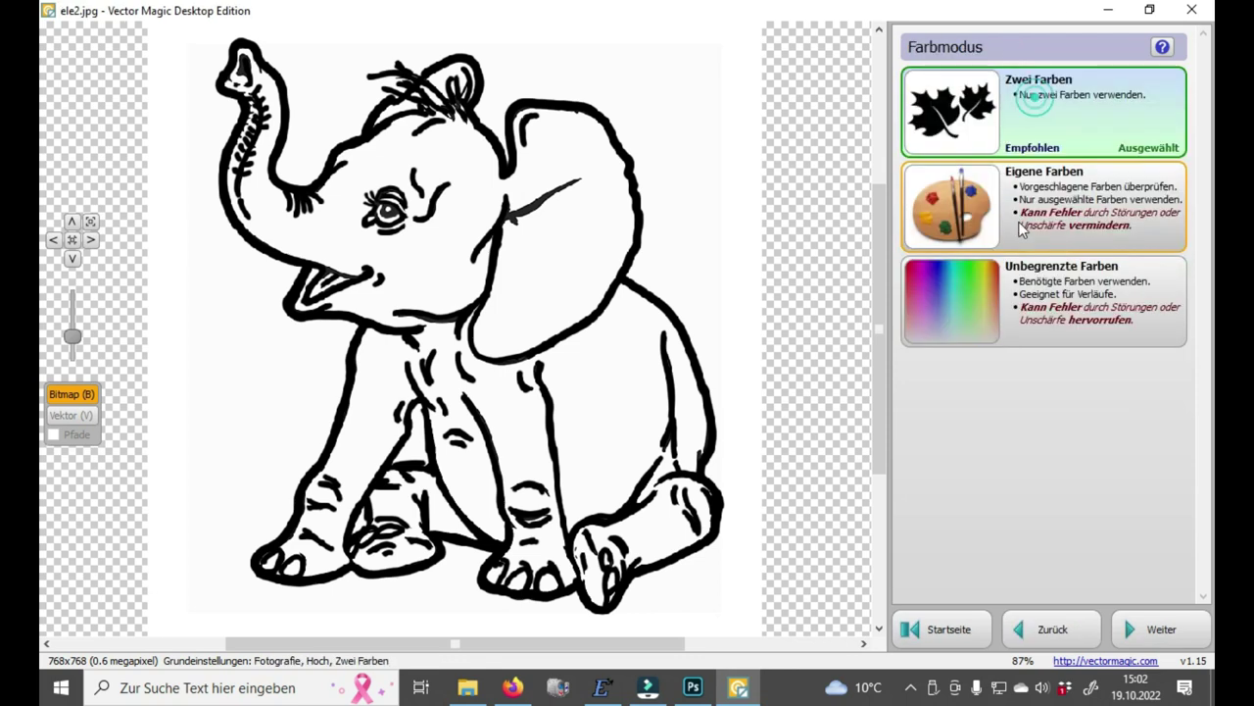
{"action": "left_click", "coordinate": [1050, 104]}
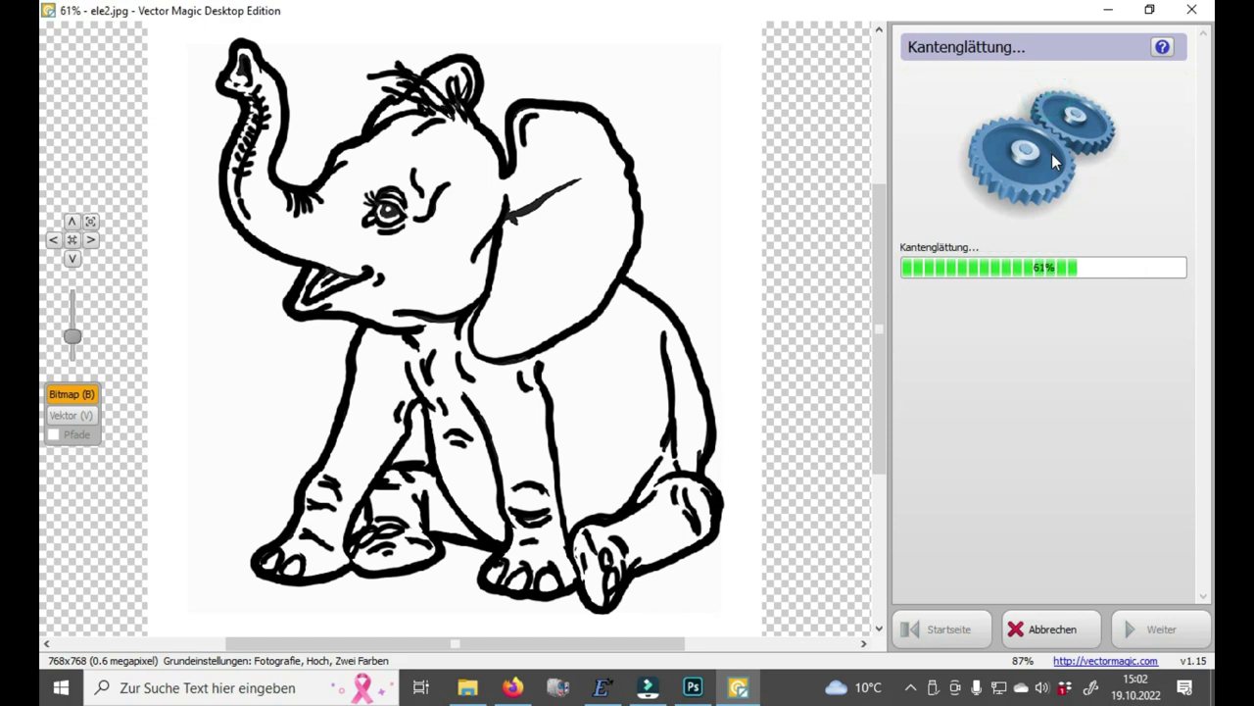